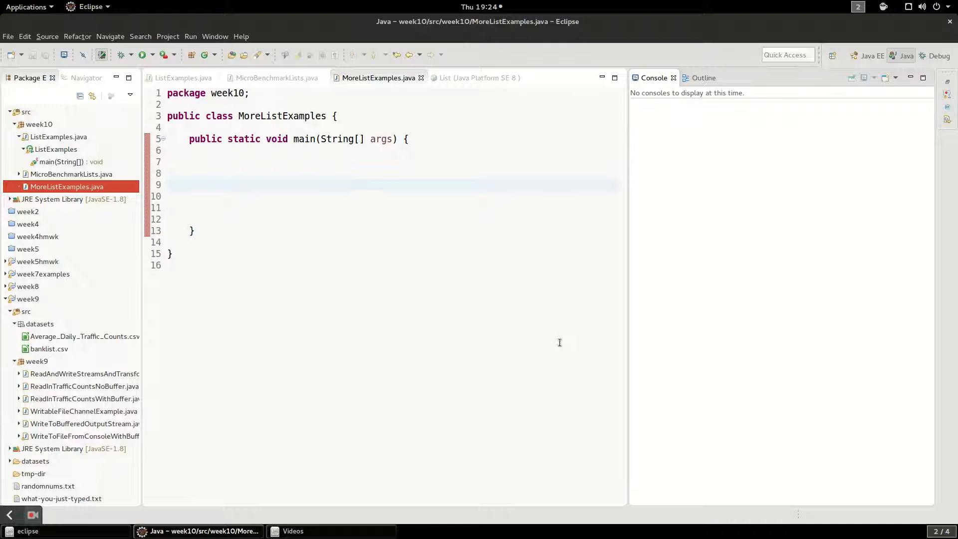
# Leave the empty main method and switch to the GitHub week10 linked-list readme.
pyautogui.click(298, 175)
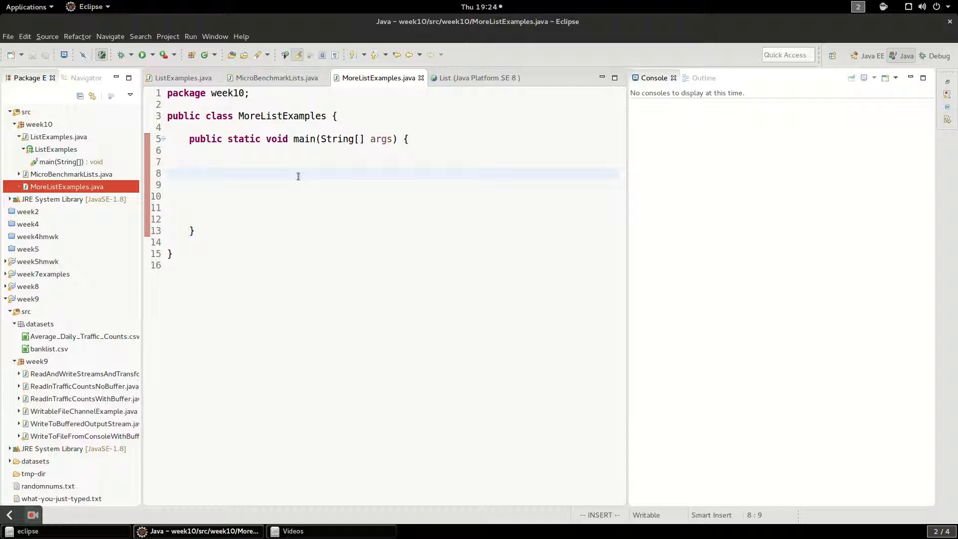
pyautogui.hotkey('ctrl', 'alt', 'Left')
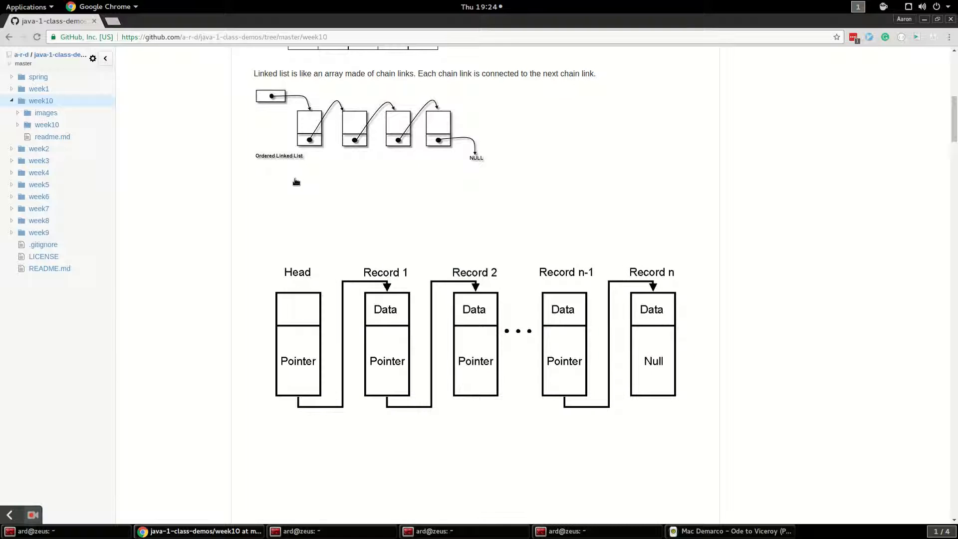
pyautogui.scroll(3, 296, 182)
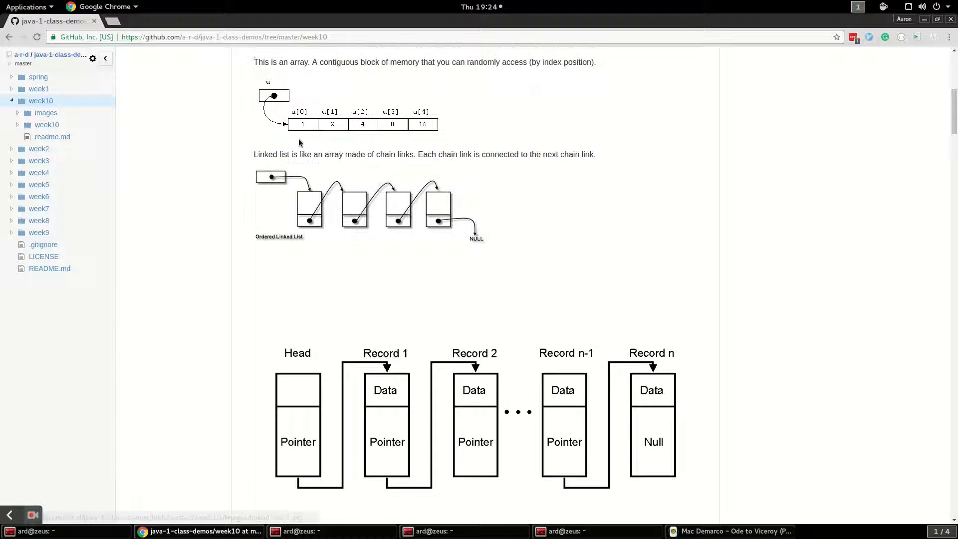
pyautogui.scroll(2, 296, 182)
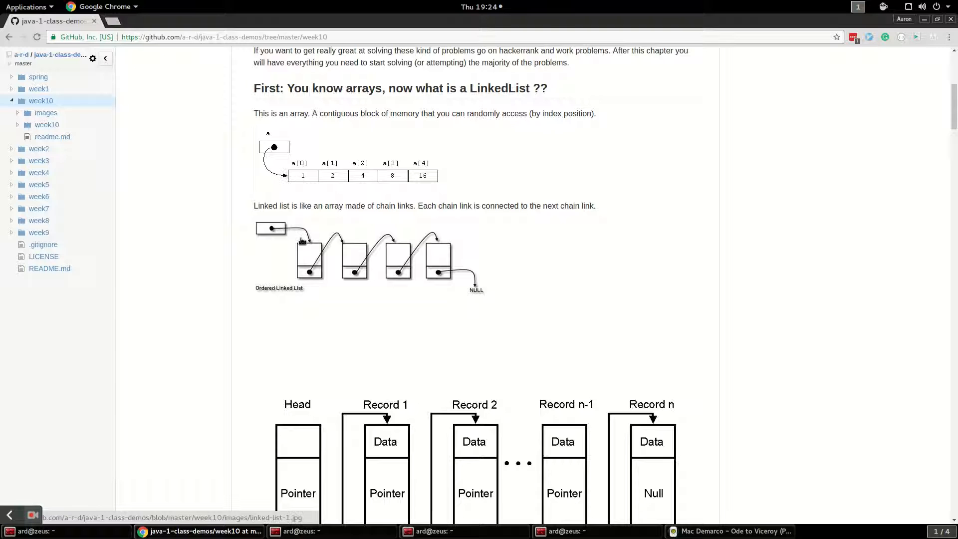
pyautogui.scroll(-2, 312, 266)
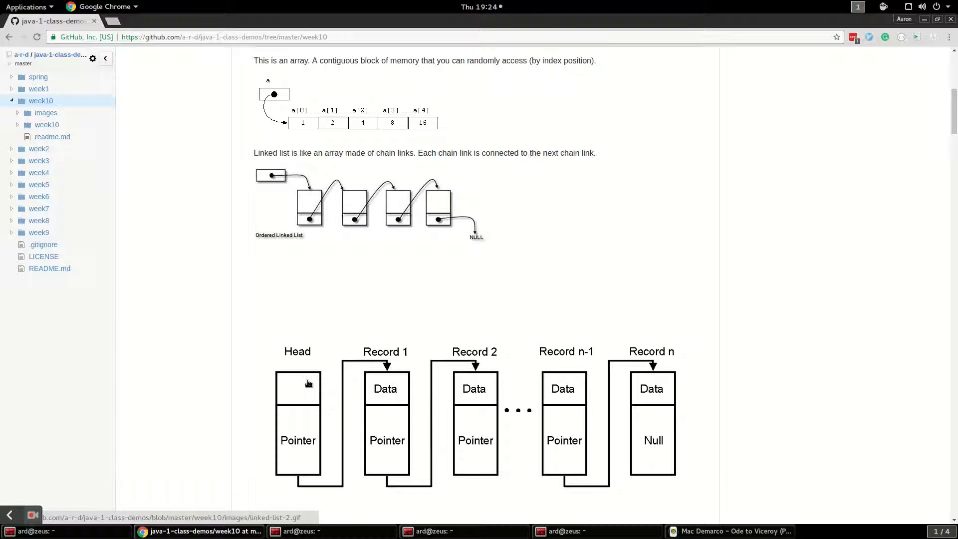
pyautogui.scroll(-2, 307, 383)
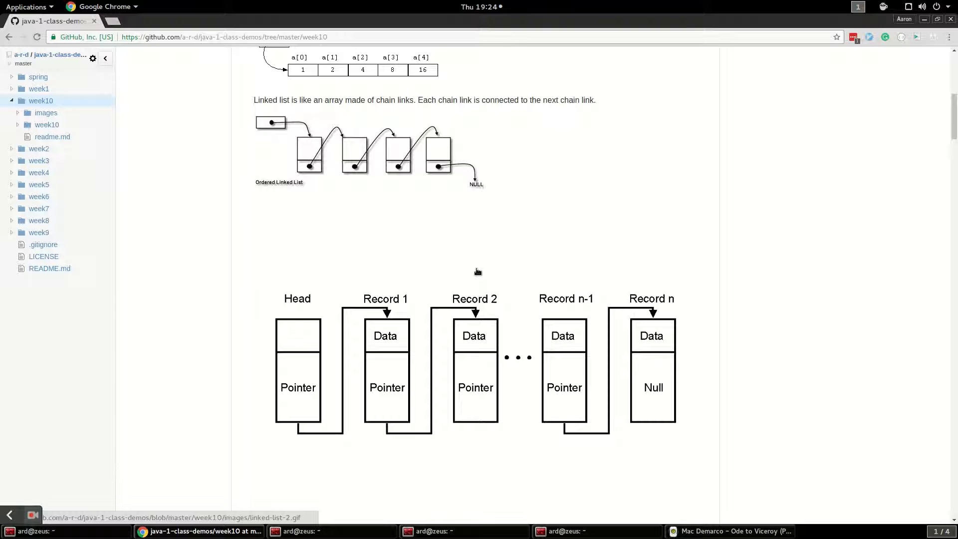
# Switch back from the readme to the MoreListExamples.java editor.
pyautogui.hotkey('ctrl', 'alt', 'Right')
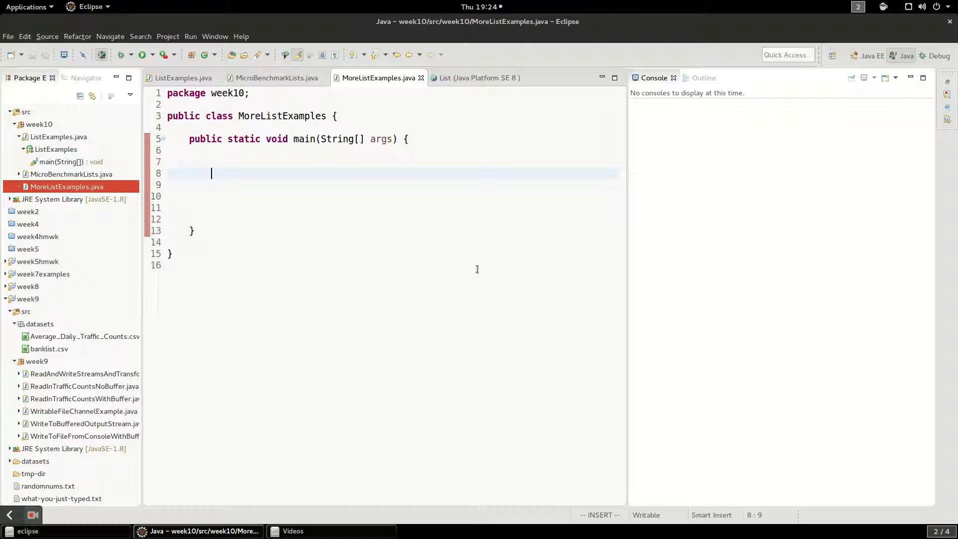
pyautogui.write('L')
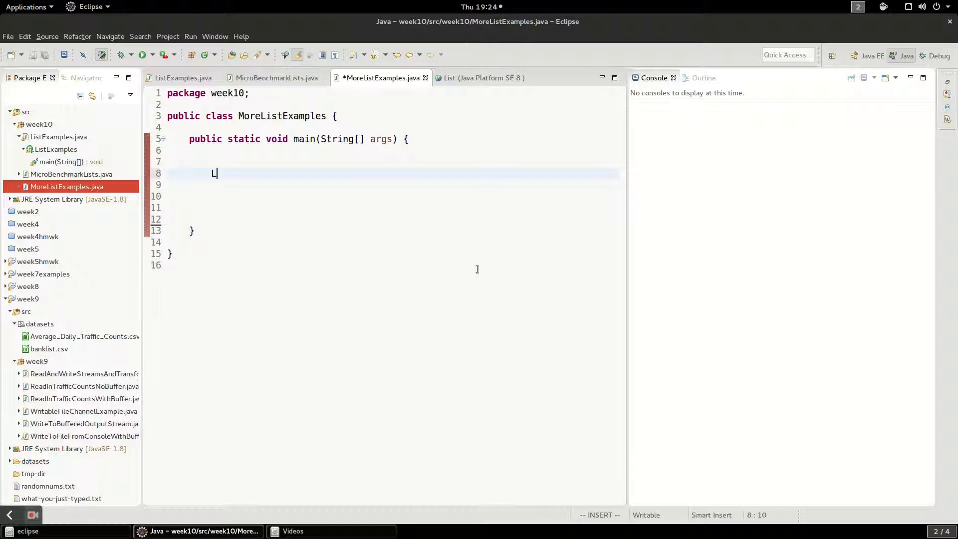
pyautogui.write('ist')
# Declare a List<String> using java.util.List from content assist, adding its import.
pyautogui.hotkey('ctrl', 'space')
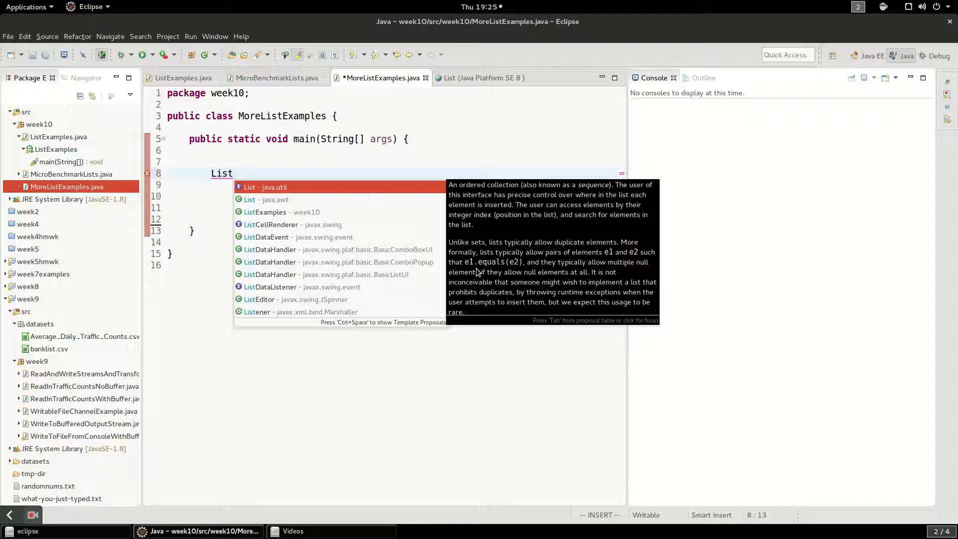
pyautogui.press('Down')
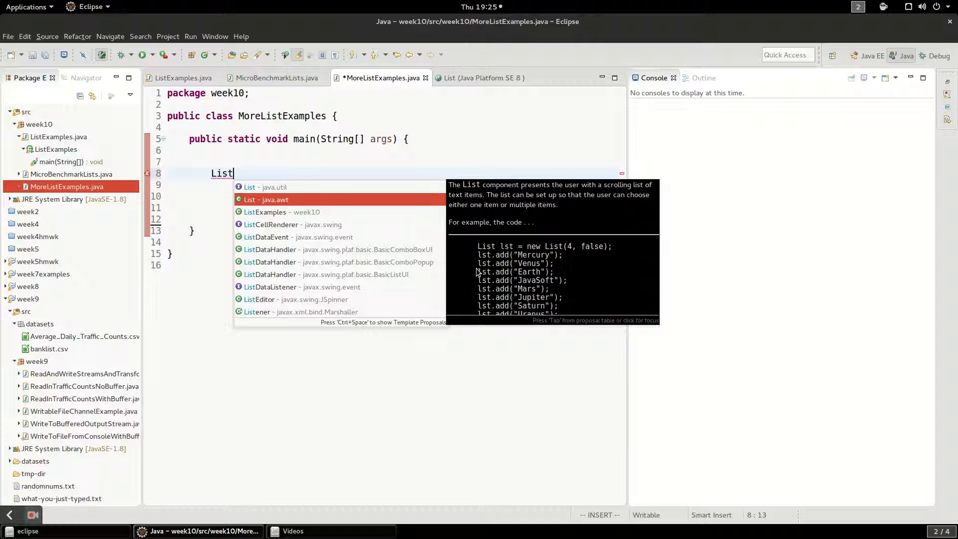
pyautogui.press('Up')
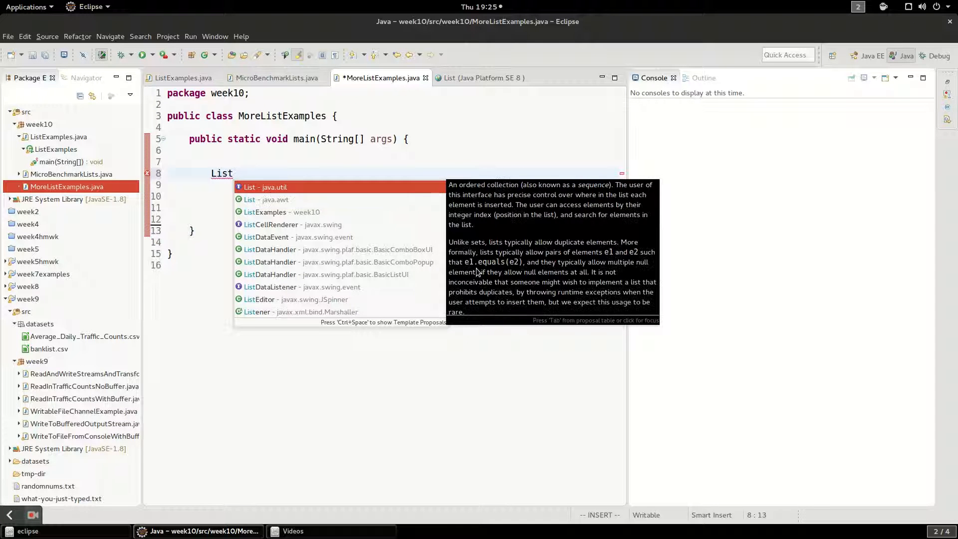
pyautogui.press('Return')
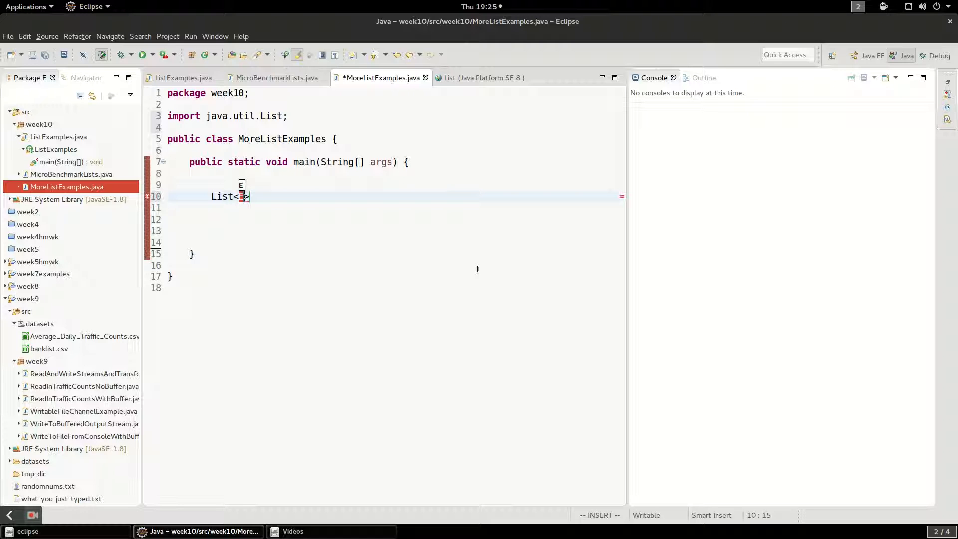
pyautogui.write('String')
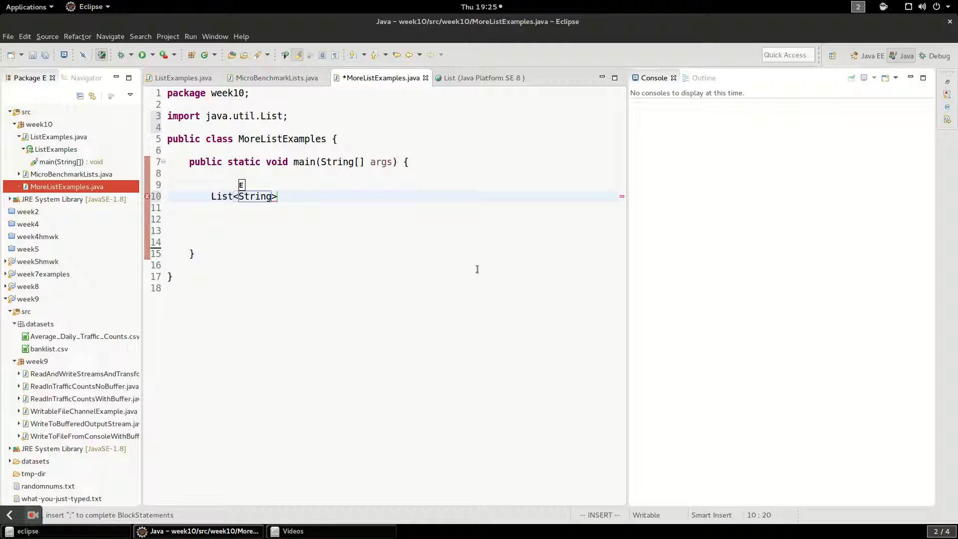
pyautogui.press('Left')
pyautogui.press('Left')
pyautogui.press('Left')
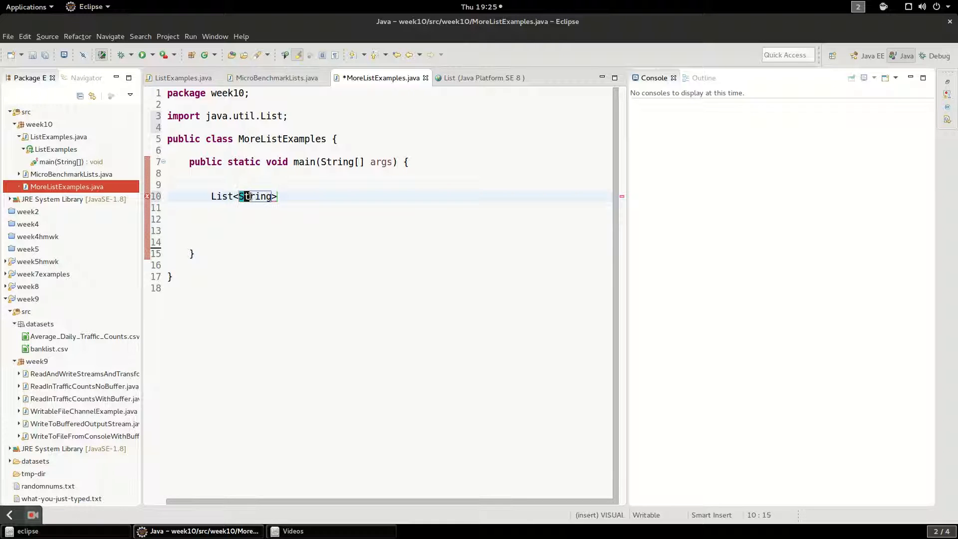
pyautogui.moveTo(240, 196); pyautogui.dragTo(274, 196)
pyautogui.write('strings')
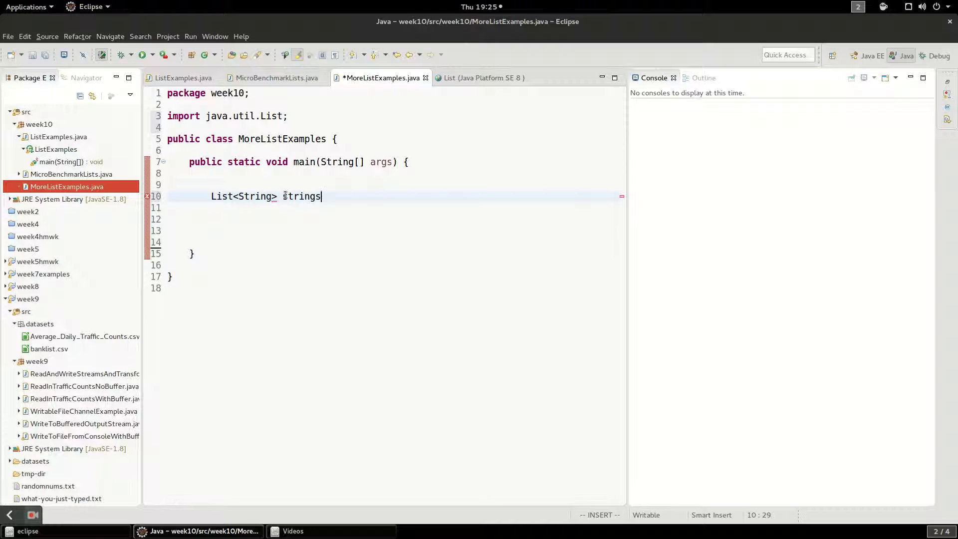
pyautogui.write(' = ')
pyautogui.write('new Li')
pyautogui.write('st')
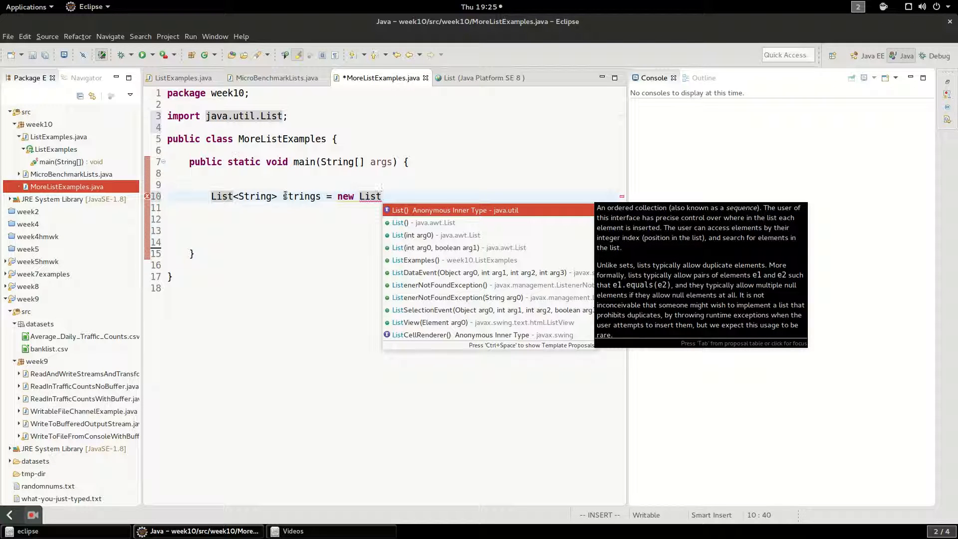
# Initialise strings as new ArrayList<>() via content assist, importing java.util.ArrayList.
pyautogui.press('BackSpace')
pyautogui.press('BackSpace')
pyautogui.press('BackSpace')
pyautogui.press('BackSpace')
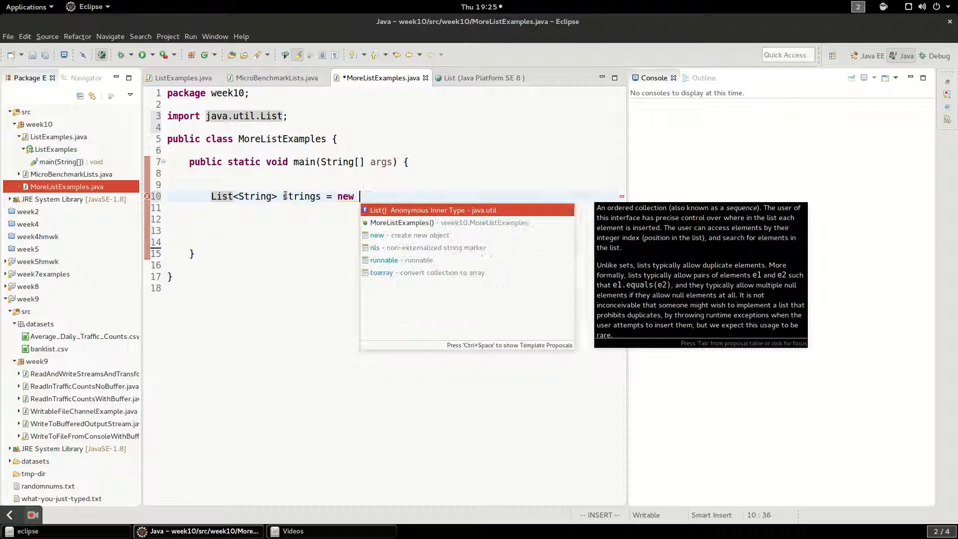
pyautogui.write('Array')
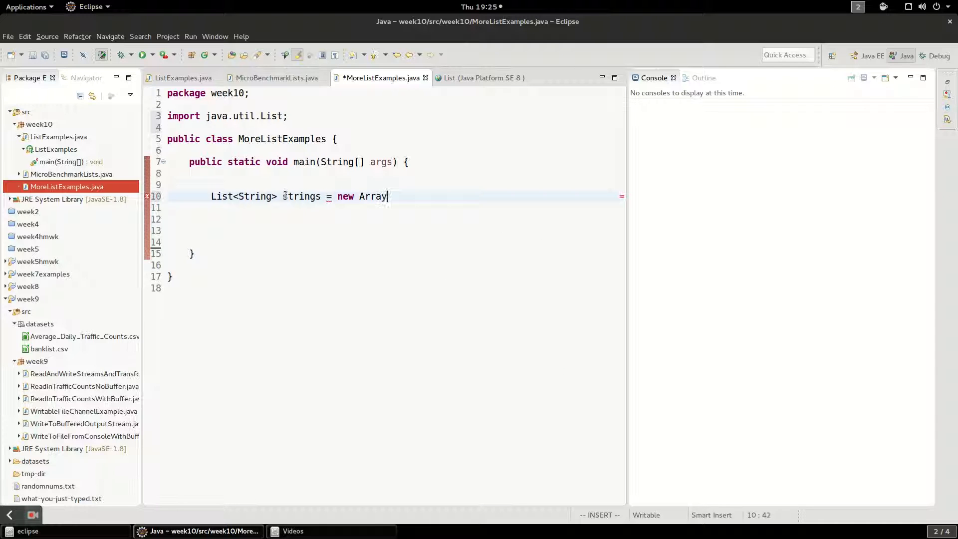
pyautogui.write('List')
pyautogui.hotkey('ctrl', 'space')
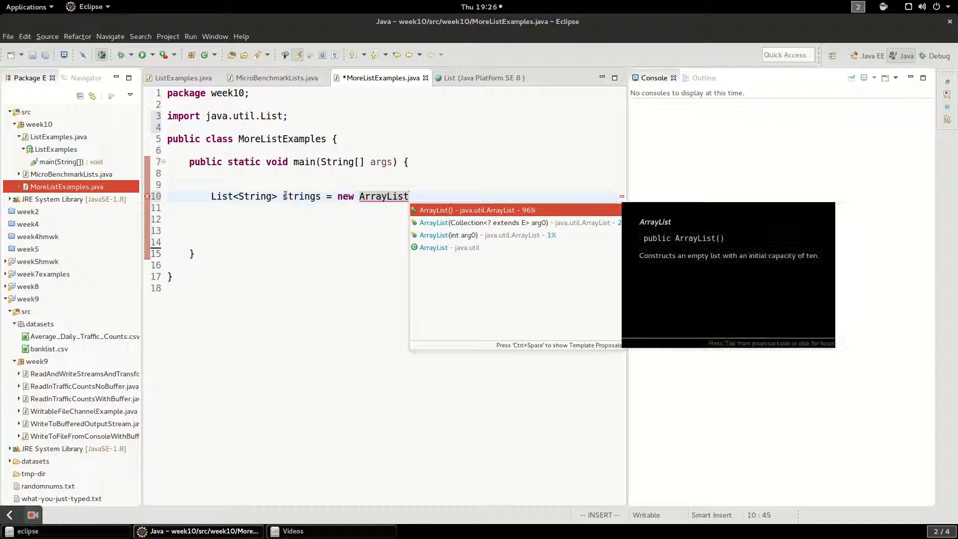
pyautogui.press('Return')
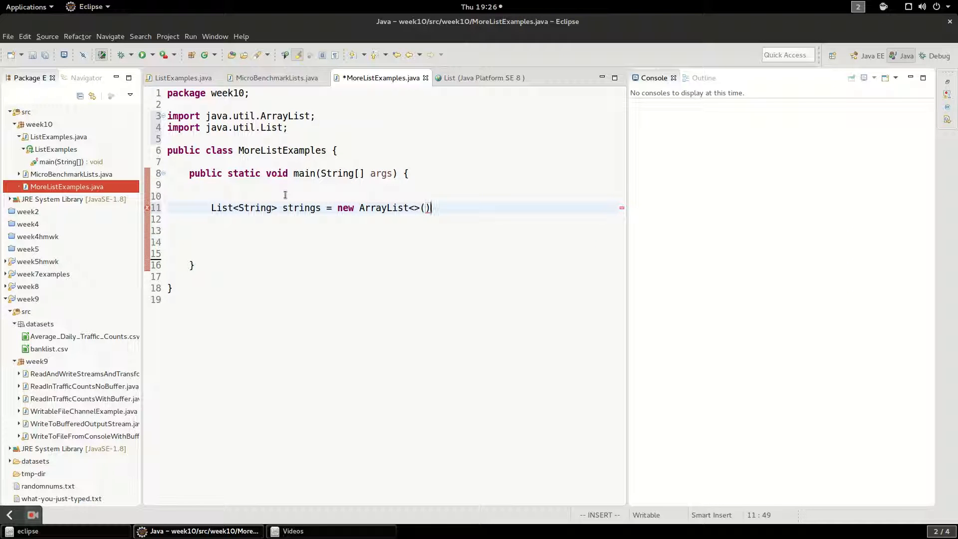
pyautogui.press('Left')
pyautogui.press('End')
pyautogui.write(';')
pyautogui.press('Left')
pyautogui.press('Left')
pyautogui.press('Left')
pyautogui.write('String')
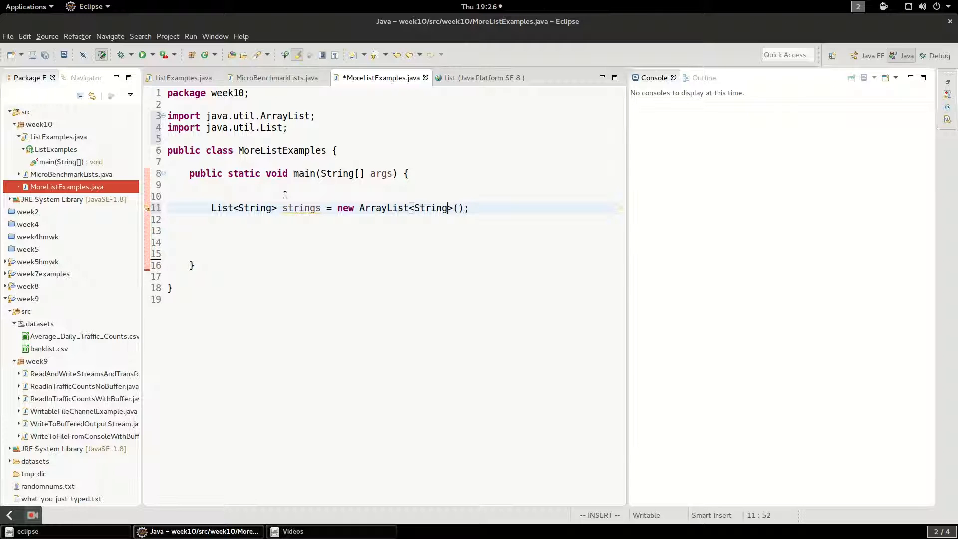
pyautogui.press('BackSpace')
pyautogui.press('BackSpace')
pyautogui.press('BackSpace')
pyautogui.press('BackSpace')
pyautogui.press('BackSpace')
pyautogui.press('Down')
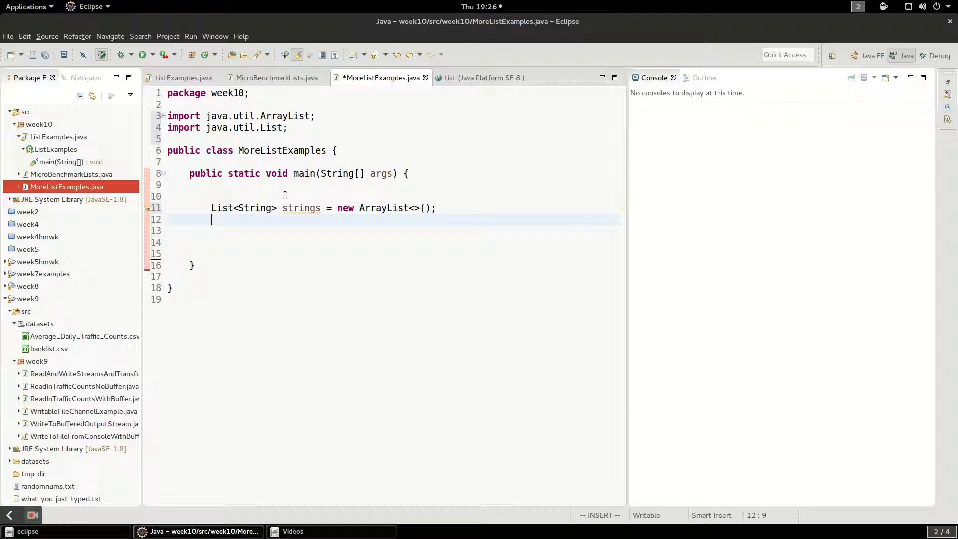
# Add strings.add("I am a string!"); and start the second add call.
pyautogui.press('Return')
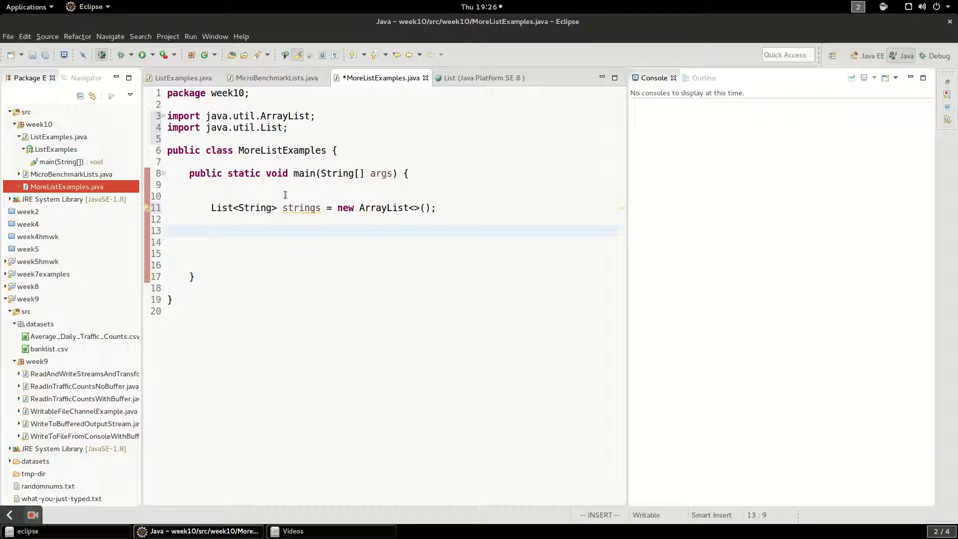
pyautogui.write('strings.')
pyautogui.write('add')
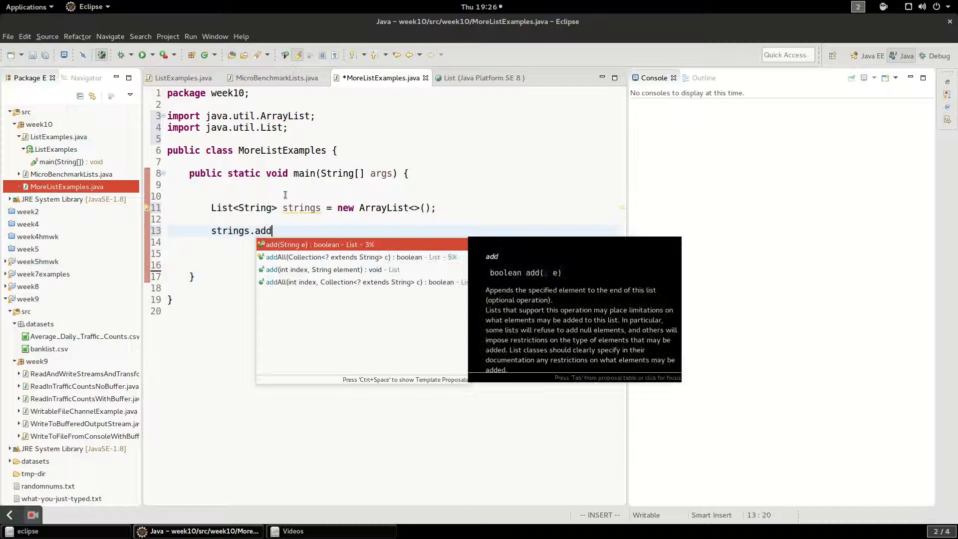
pyautogui.press('Return')
pyautogui.write('"I am a ')
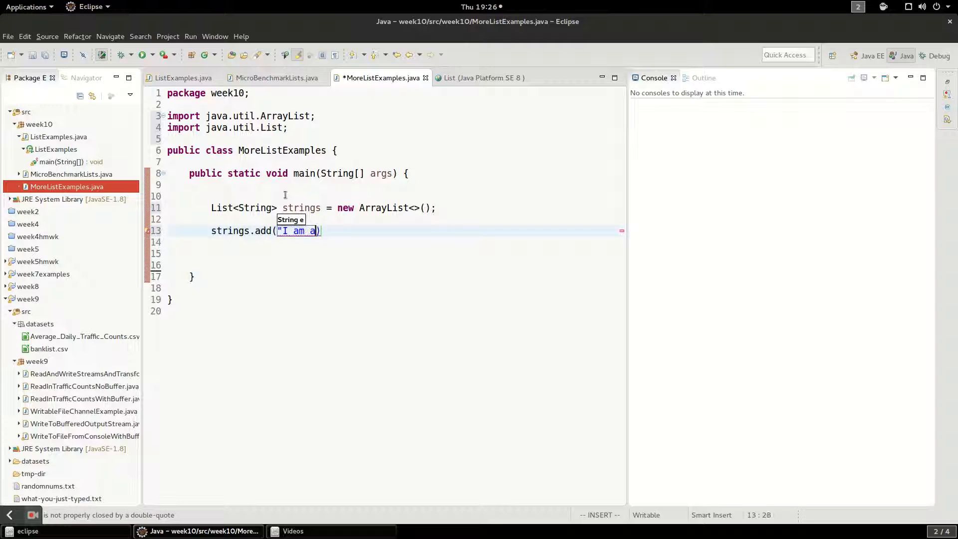
pyautogui.write('string')
pyautogui.write('!");')
pyautogui.press('Return')
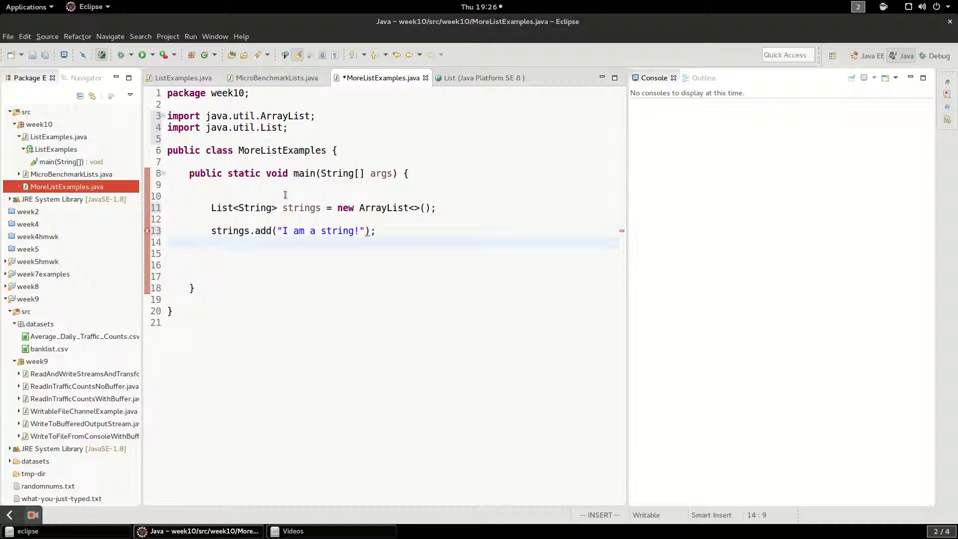
pyautogui.write('strings.ad')
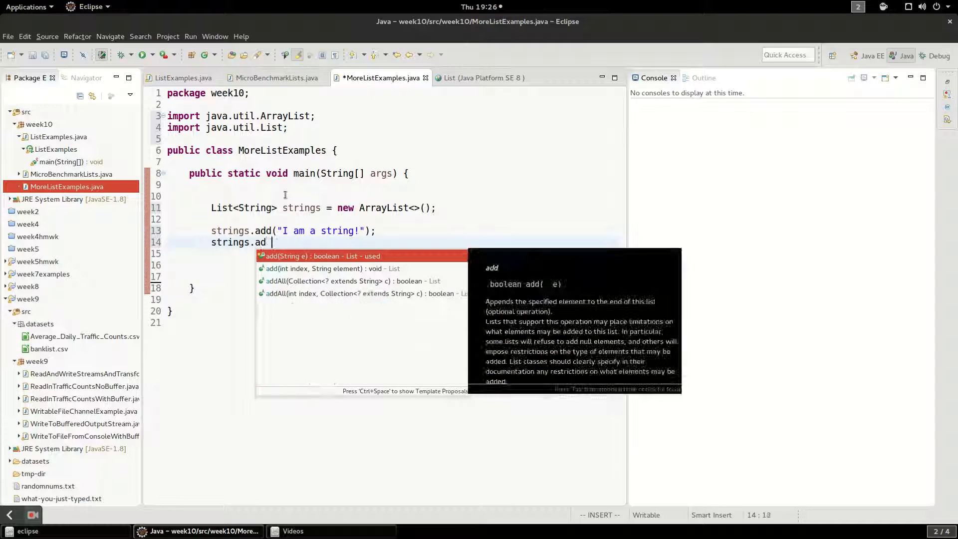
pyautogui.write('d("')
pyautogui.press('Return')
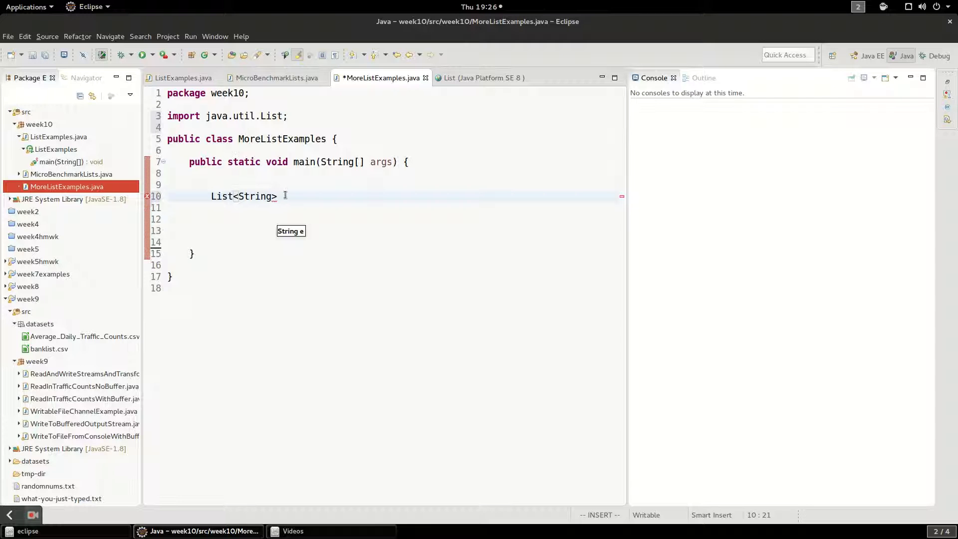
# Undo/redo and clean up the mistyped line so strings.add("another string"); compiles.
pyautogui.hotkey('ctrl', 'z')
pyautogui.hotkey('ctrl', 'z')
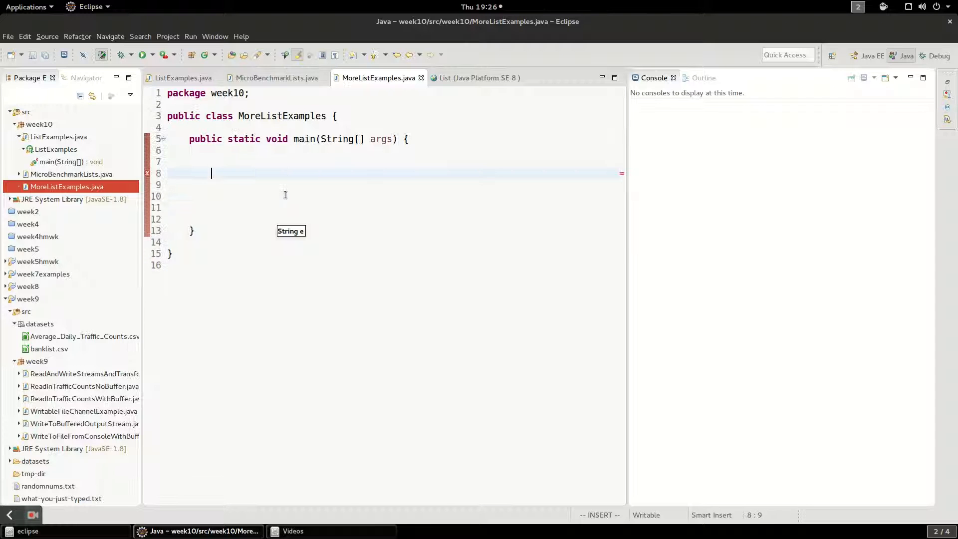
pyautogui.click(24, 36)
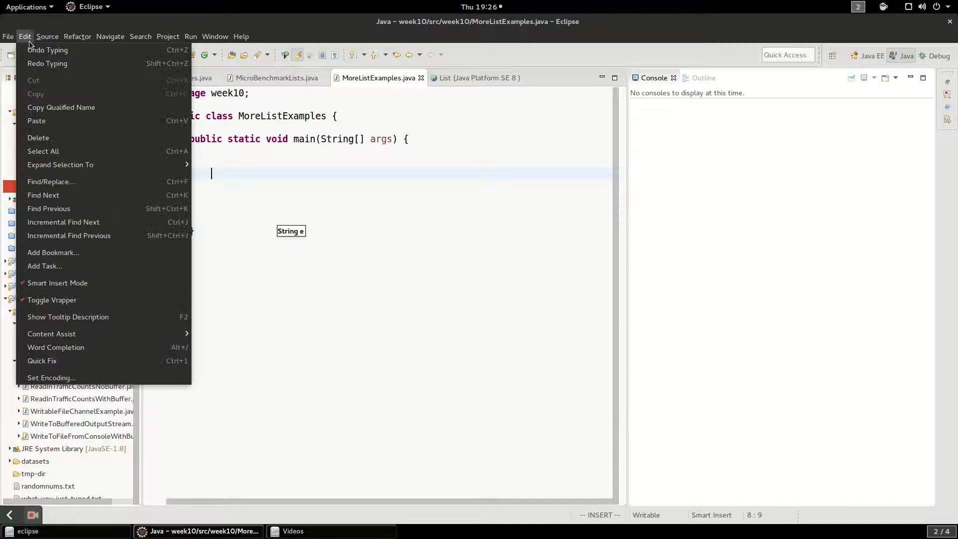
pyautogui.click(47, 63)
pyautogui.click(25, 36)
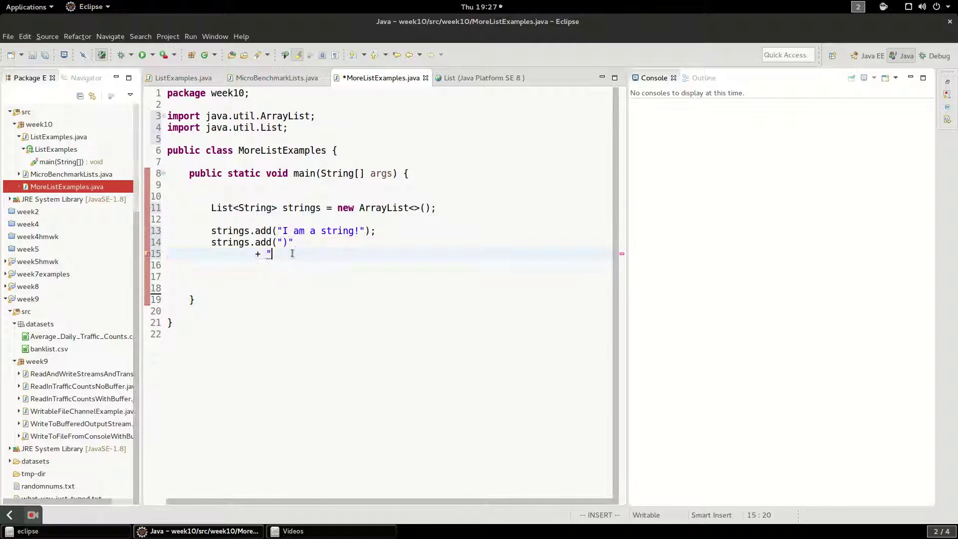
pyautogui.moveTo(292, 254); pyautogui.dragTo(292, 243)
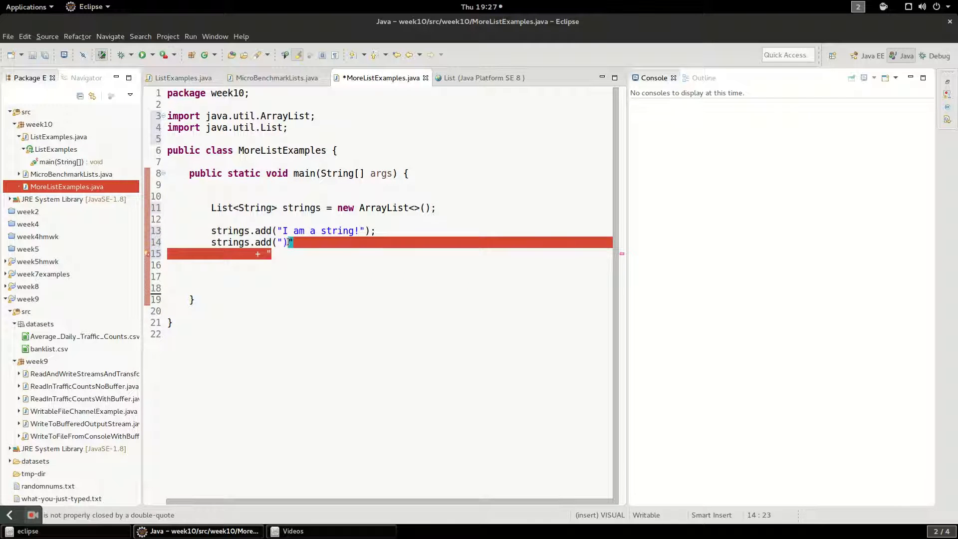
pyautogui.press('d')
pyautogui.press('x')
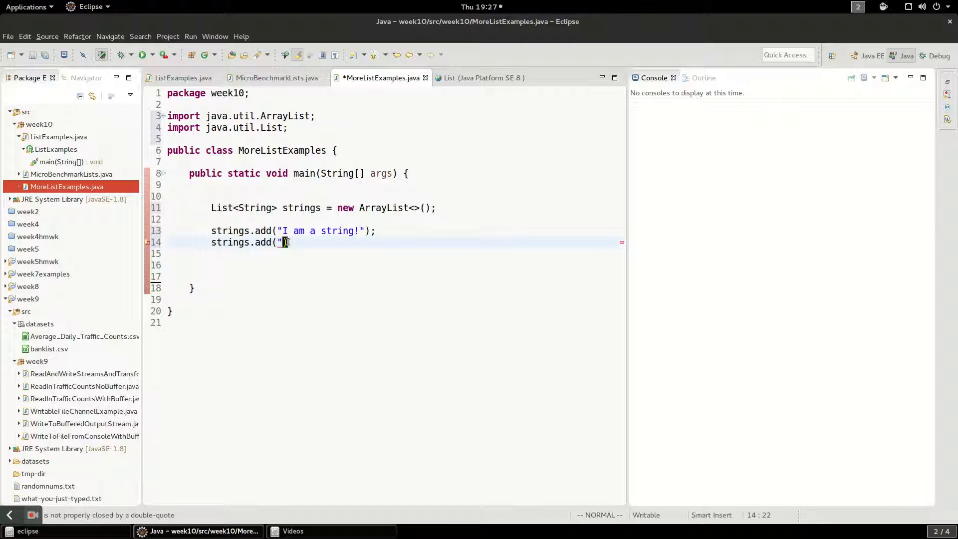
pyautogui.write('a')
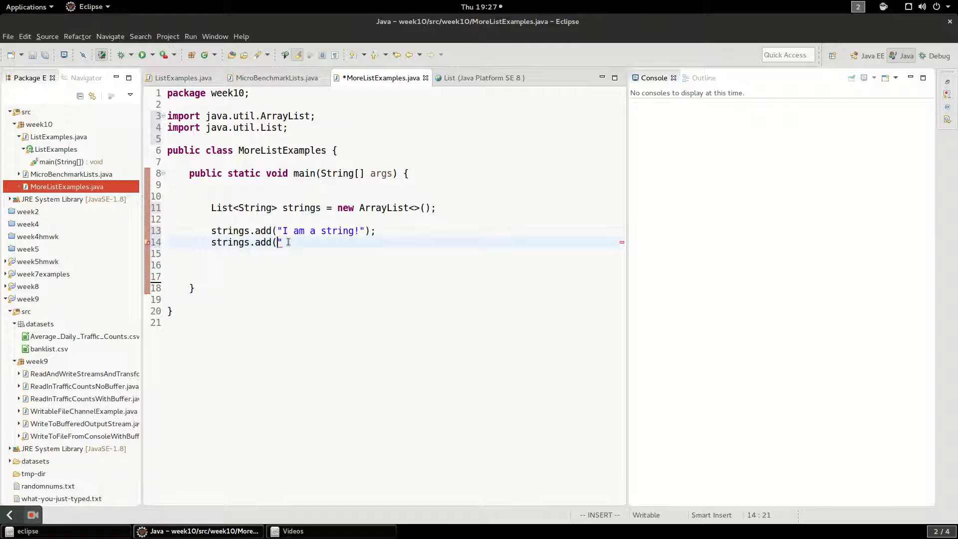
pyautogui.write('ahother string"')
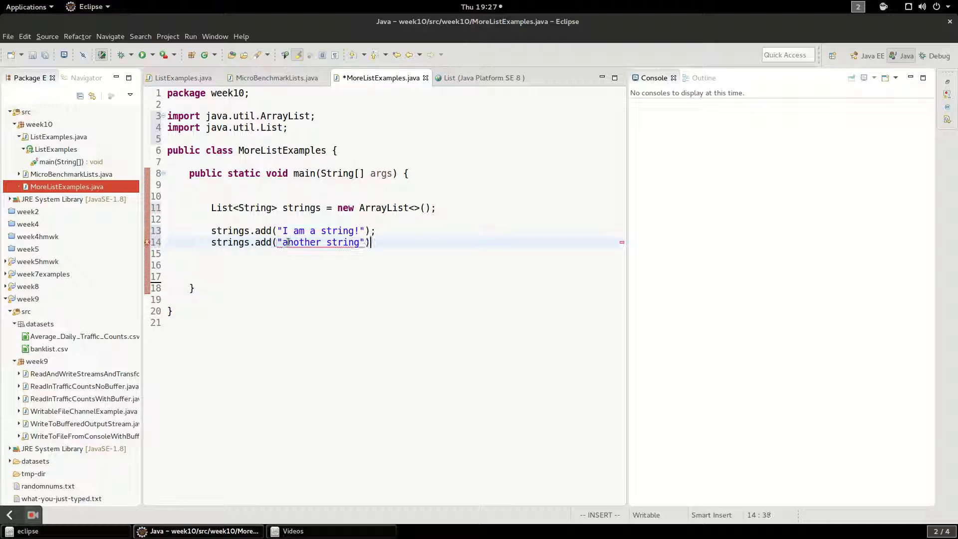
pyautogui.write(');')
pyautogui.press('Return')
pyautogui.press('Return')
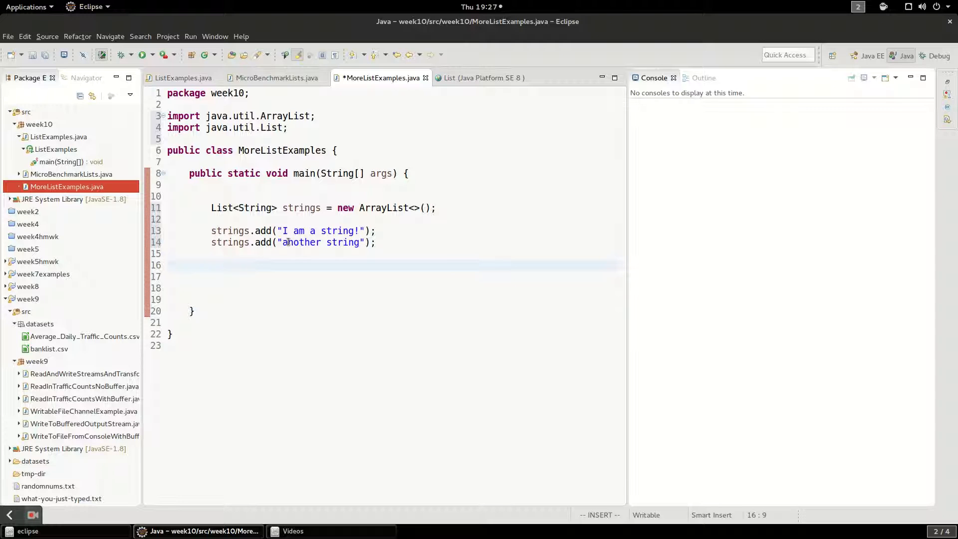
pyautogui.write('syso')
# Expand a println template and declare String secondElement = strings.get(0); above it.
pyautogui.hotkey('ctrl', 'space')
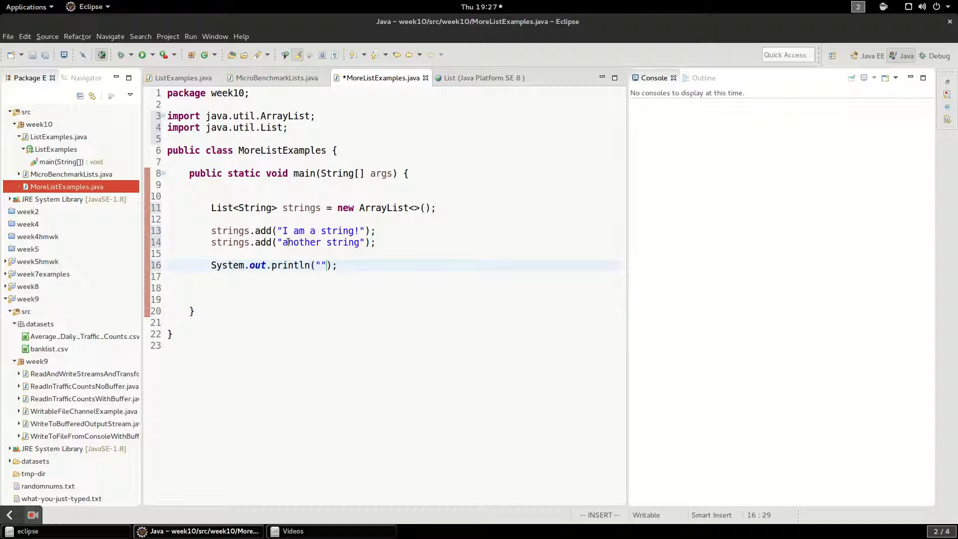
pyautogui.press('Up')
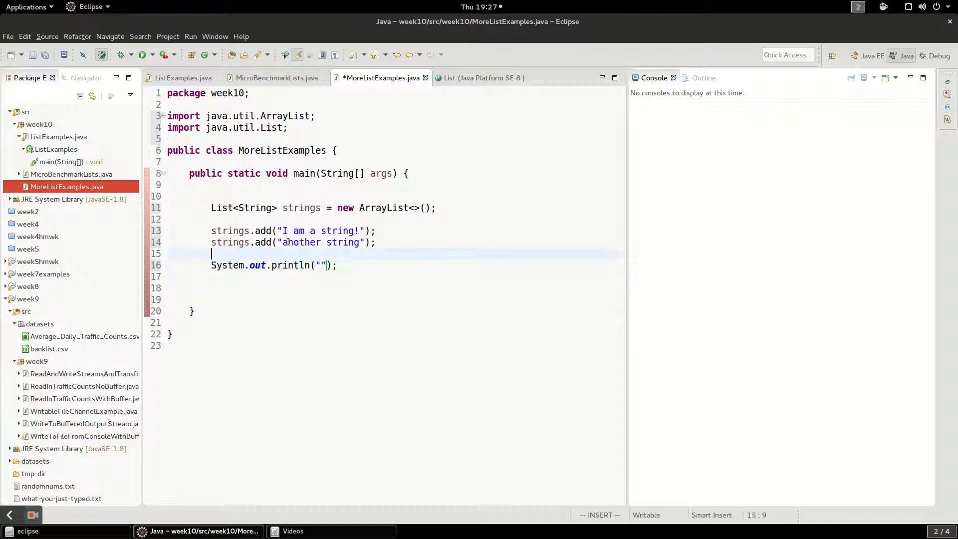
pyautogui.press('Return')
pyautogui.press('Return')
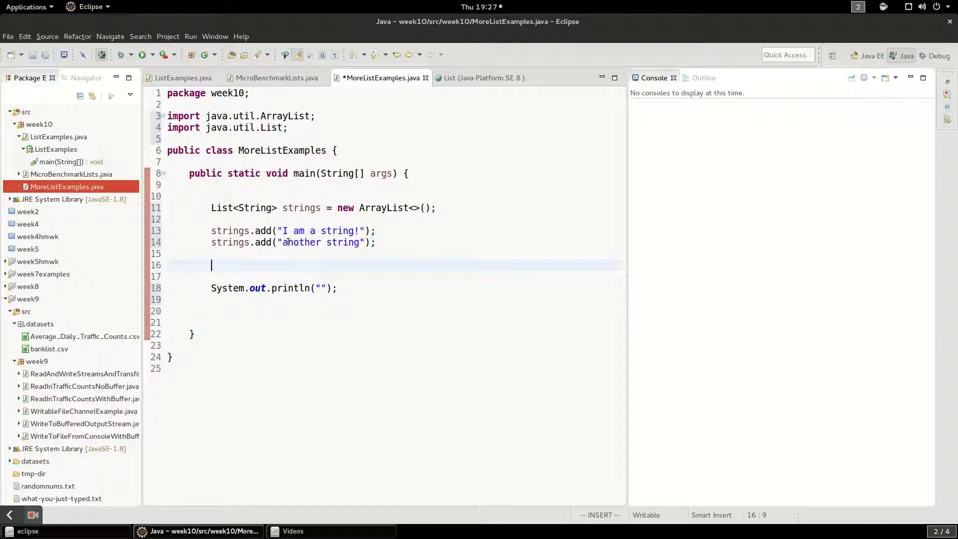
pyautogui.write('S')
pyautogui.write('trings ')
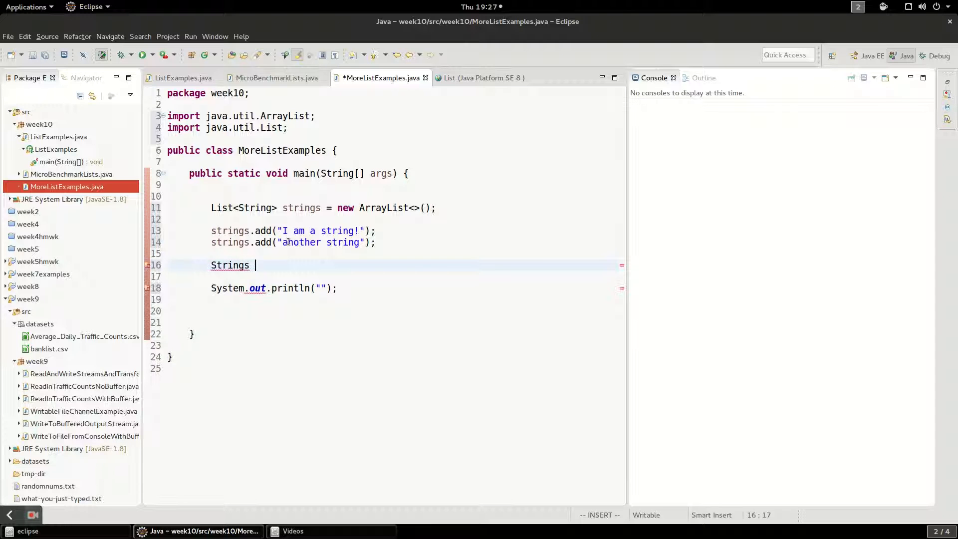
pyautogui.write('2nd')
pyautogui.write('Element')
pyautogui.write(' =')
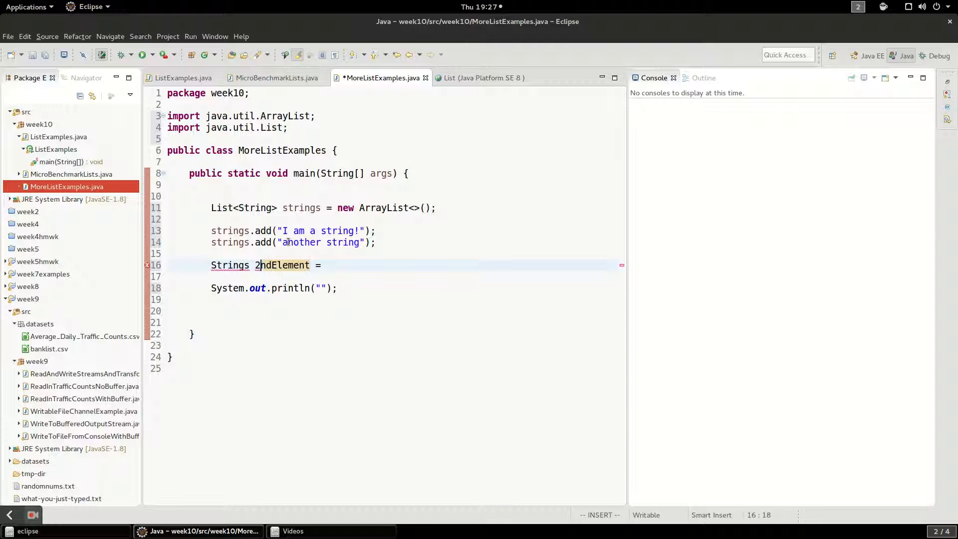
pyautogui.press('Delete')
pyautogui.press('Delete')
pyautogui.press('BackSpace')
pyautogui.write('second')
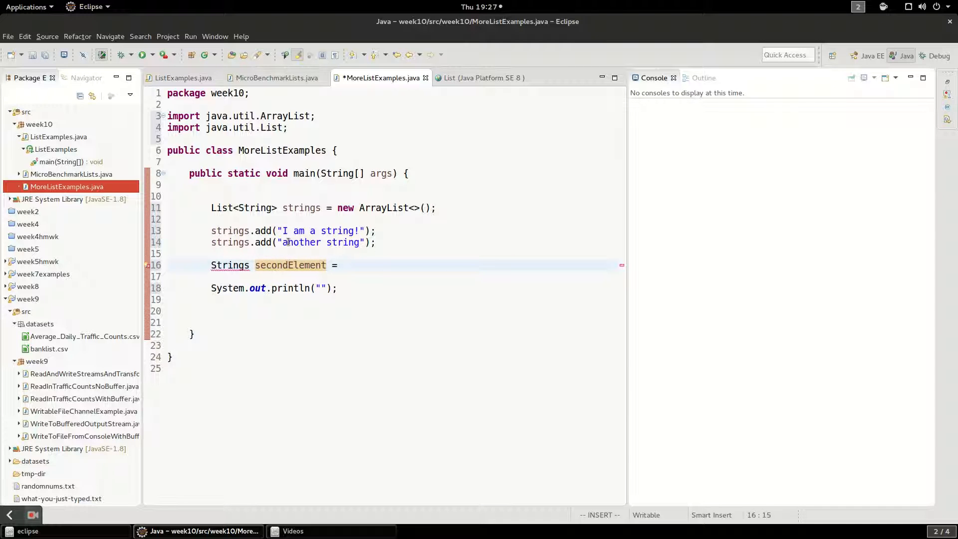
pyautogui.press('BackSpace')
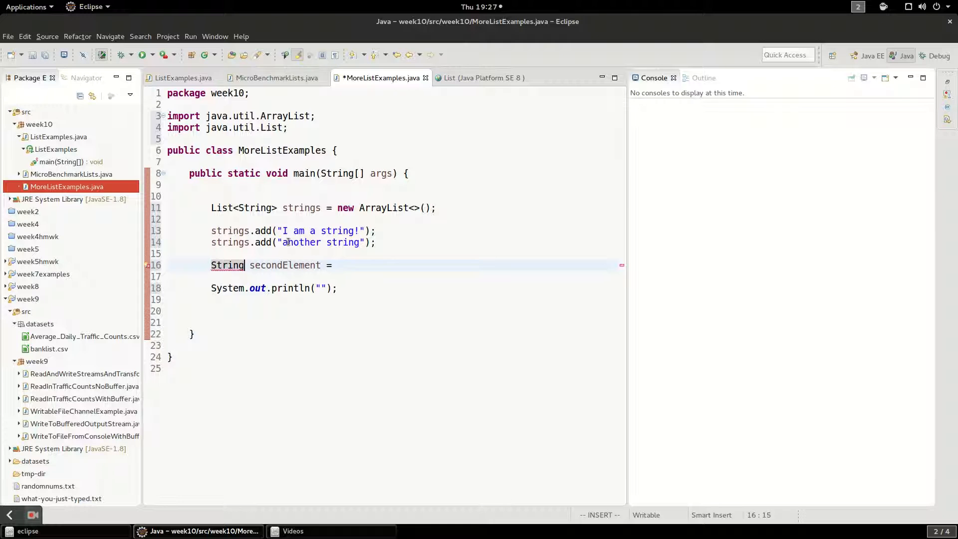
pyautogui.press('End')
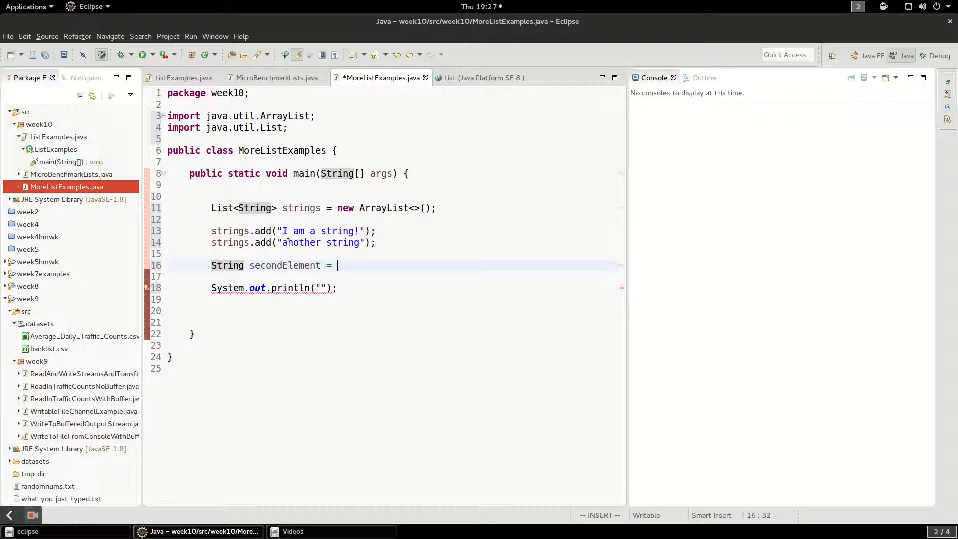
pyautogui.write('strings.get')
pyautogui.press('Return')
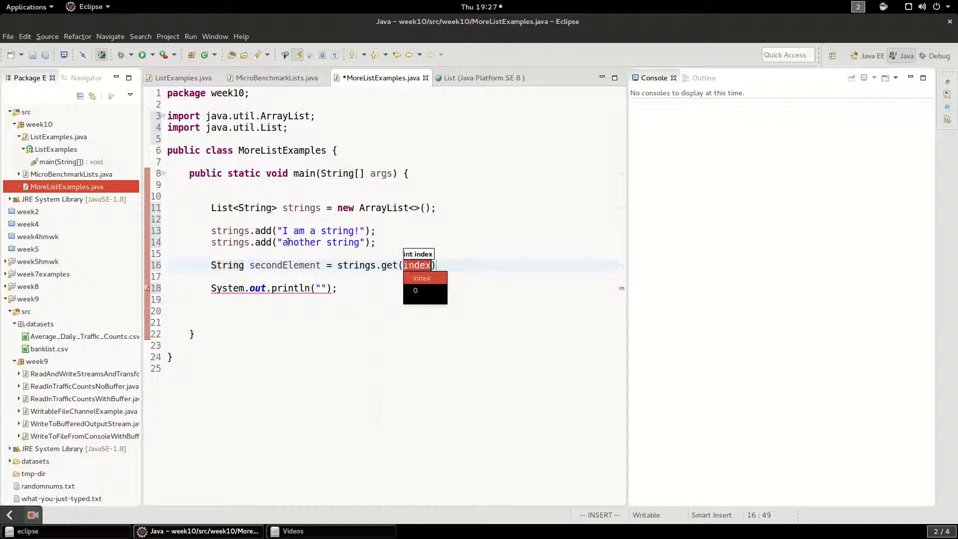
pyautogui.write('0')
pyautogui.press('End')
pyautogui.write(';')
pyautogui.press('Return')
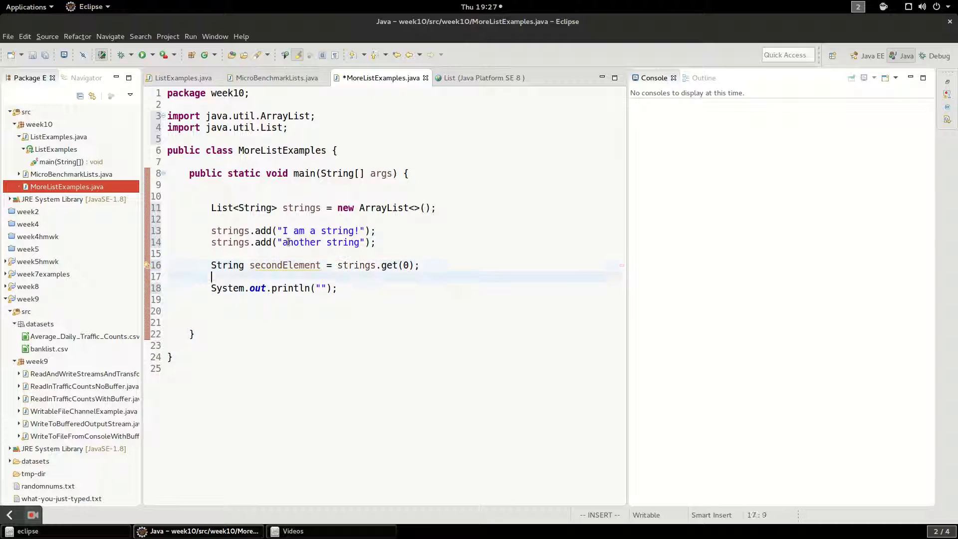
# Change the index to get(1), print "2nd elem: " + secondElement, and save the file.
pyautogui.press('Down')
pyautogui.press('End')
pyautogui.press('Left')
pyautogui.press('Left')
pyautogui.press('Left')
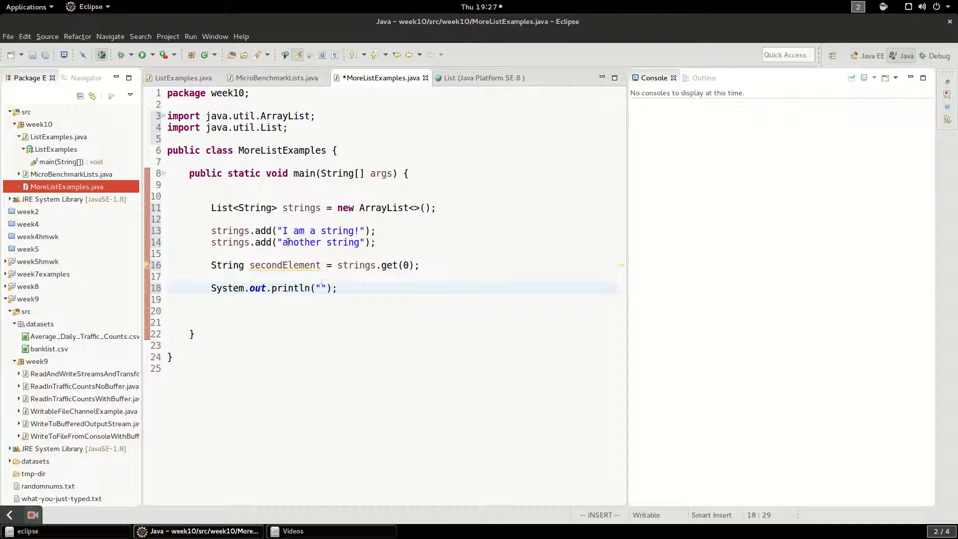
pyautogui.write('Se')
pyautogui.press('BackSpace')
pyautogui.press('BackSpace')
pyautogui.write('2nd')
pyautogui.write(' elem: ')
pyautogui.write(' +')
pyautogui.press('Up')
pyautogui.press('Up')
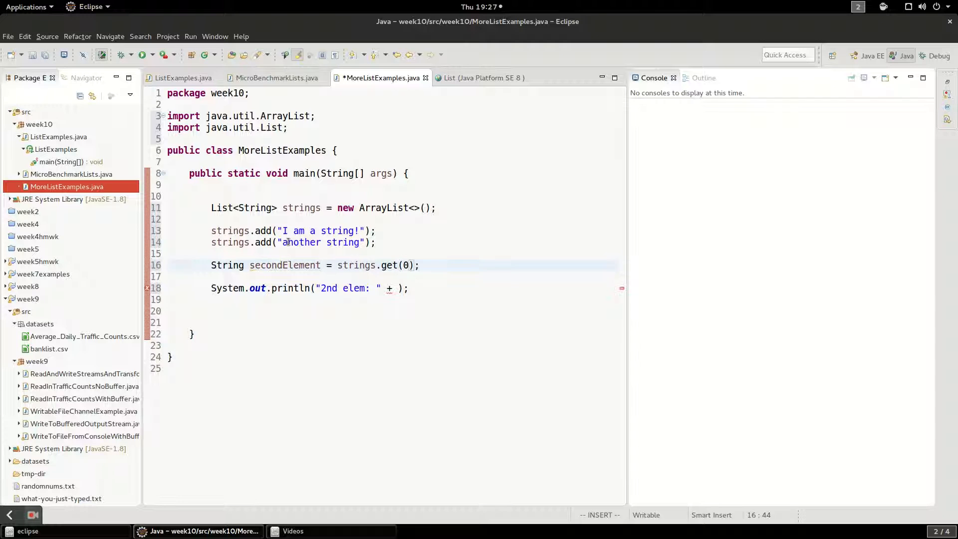
pyautogui.press('BackSpace')
pyautogui.write('1')
pyautogui.press('Down')
pyautogui.press('Down')
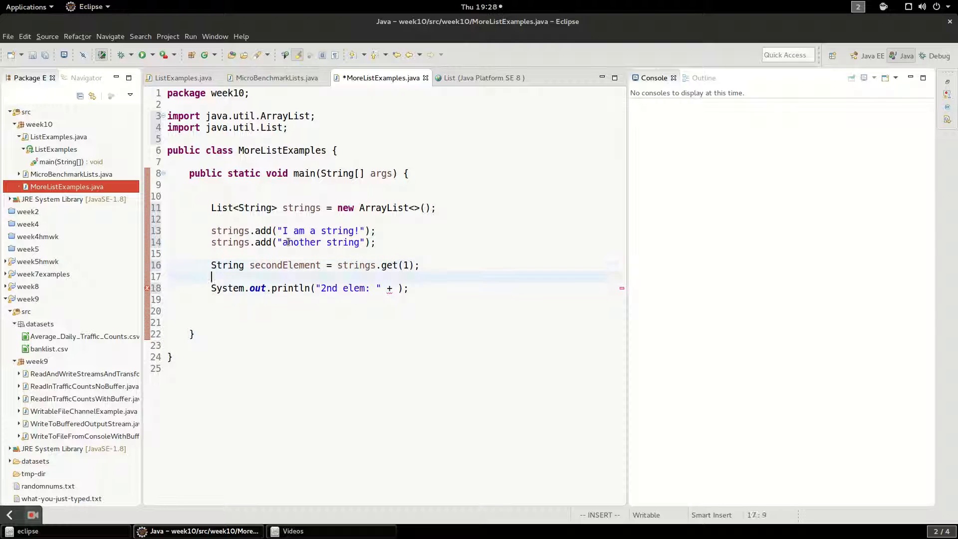
pyautogui.write('sec')
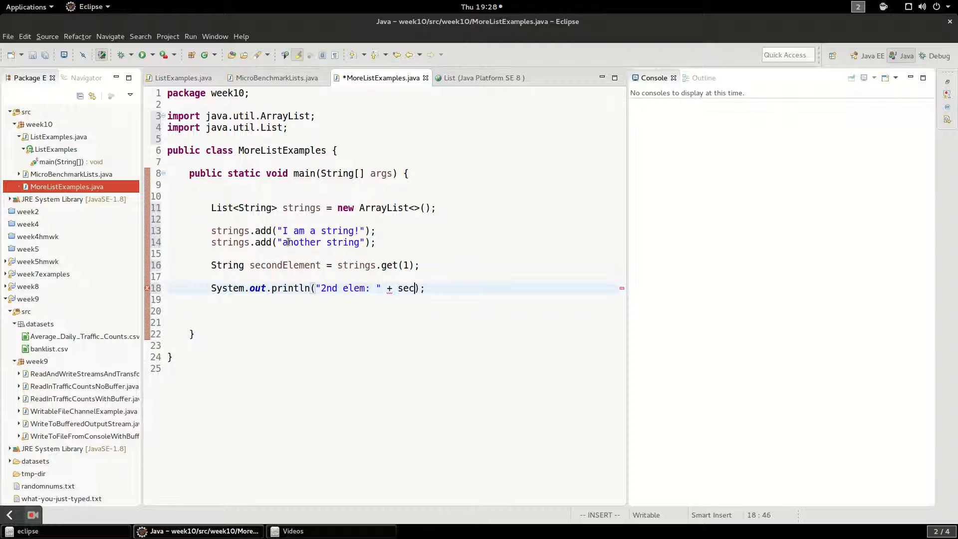
pyautogui.hotkey('ctrl', 'space')
pyautogui.press('Return')
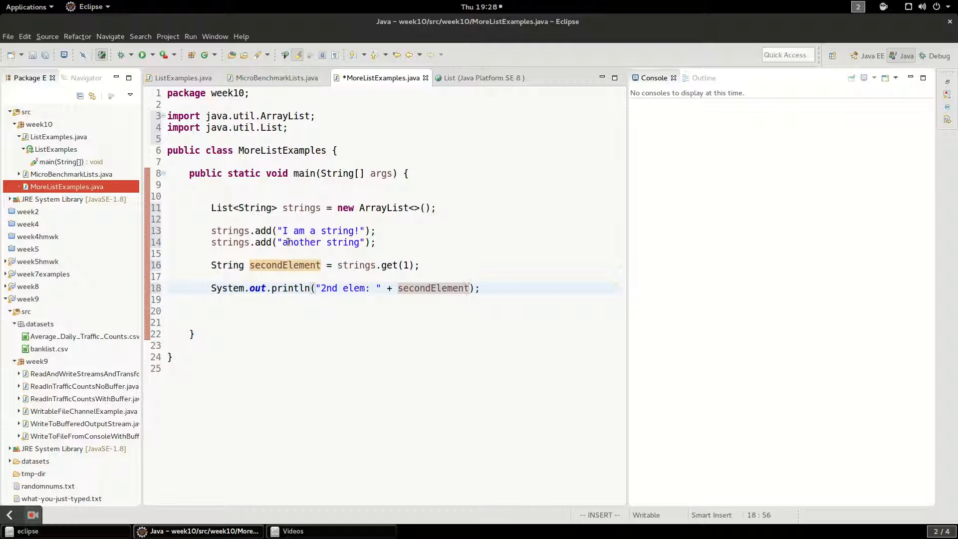
pyautogui.hotkey('ctrl', 's')
# Run MoreListExamples as a Java application, printing "2nd elem: another string".
pyautogui.rightClick(320, 255)
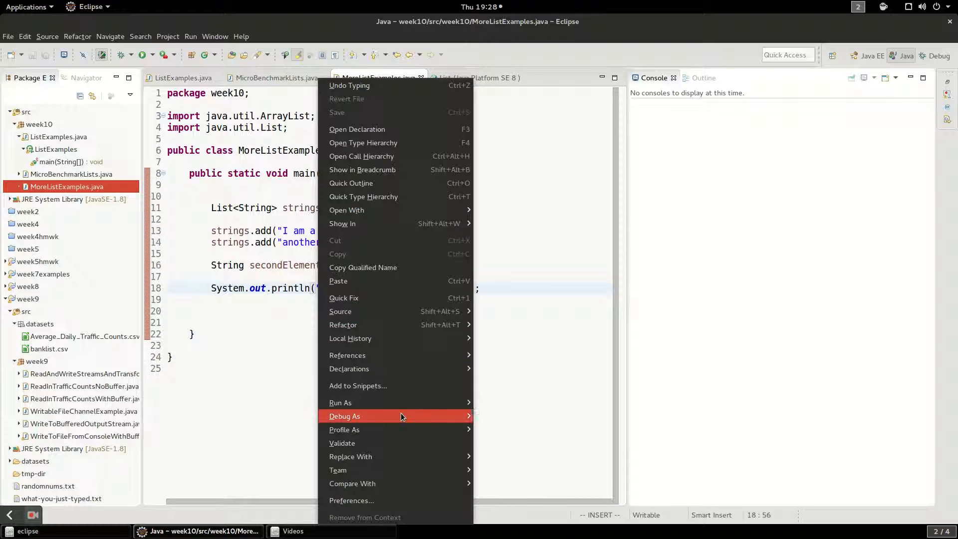
pyautogui.click(516, 404)
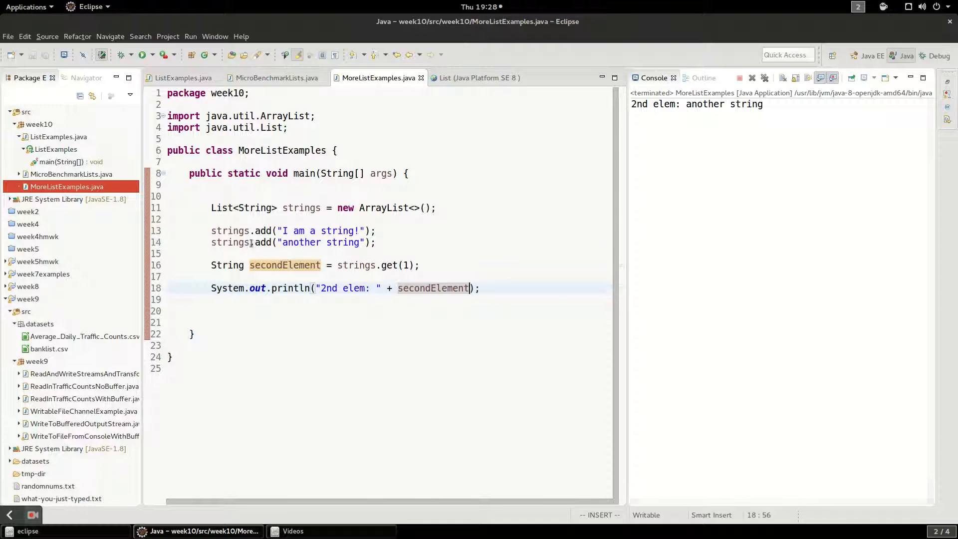
pyautogui.moveTo(251, 242); pyautogui.dragTo(329, 242)
pyautogui.click(381, 252)
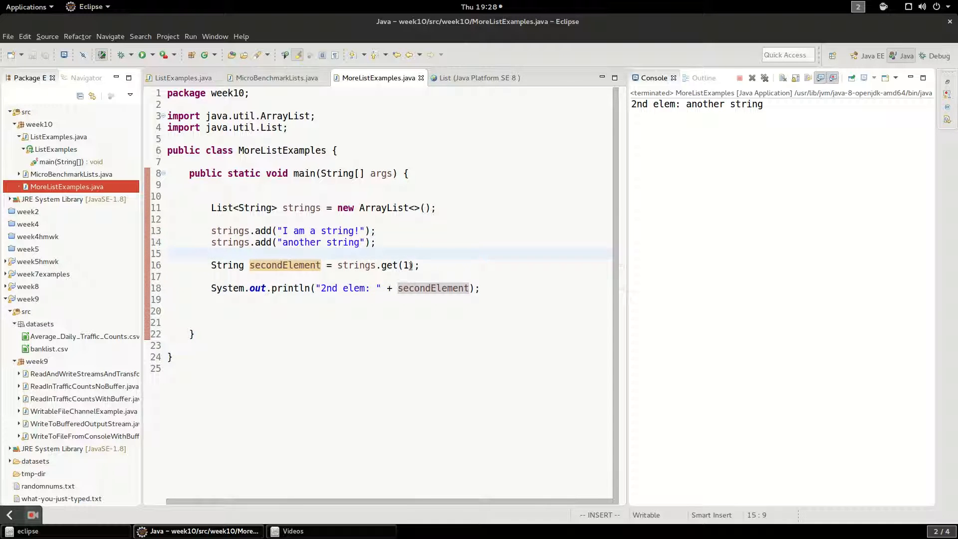
# Point out the add call on line 14 and the get(1) index on line 16.
pyautogui.doubleClick(405, 264)
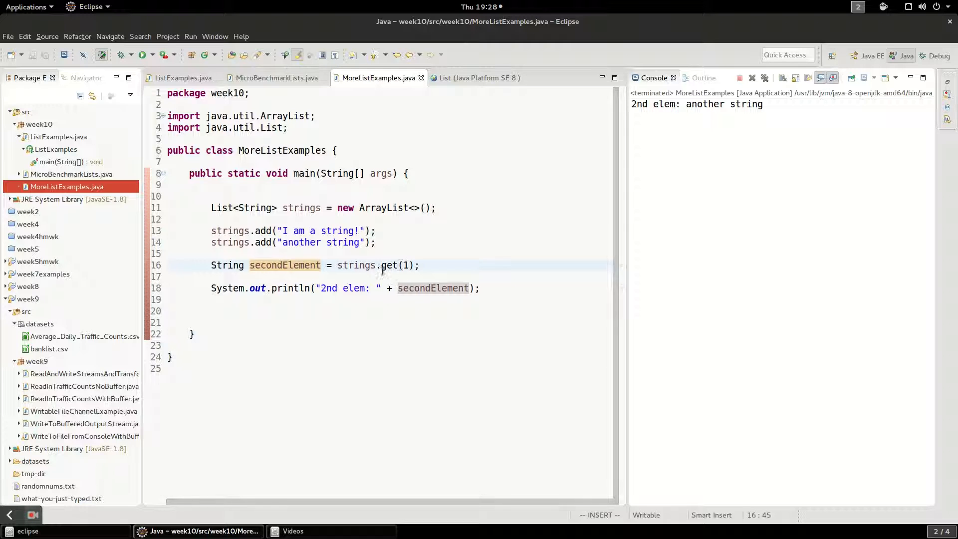
pyautogui.click(264, 241)
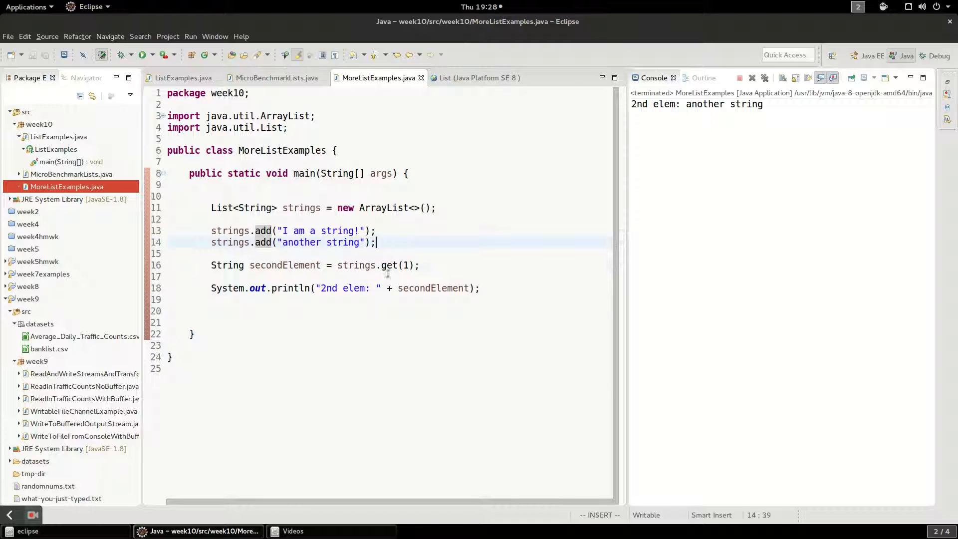
pyautogui.click(388, 265)
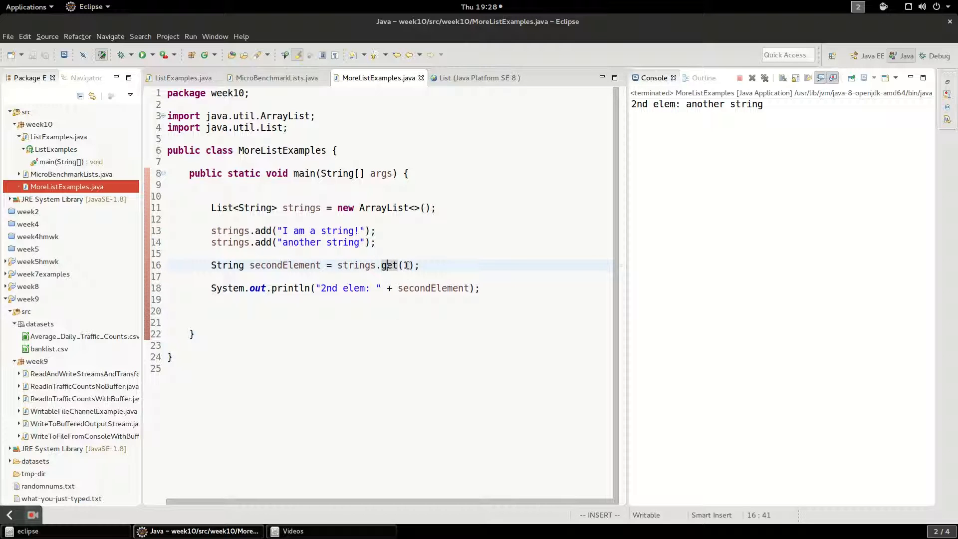
pyautogui.click(394, 302)
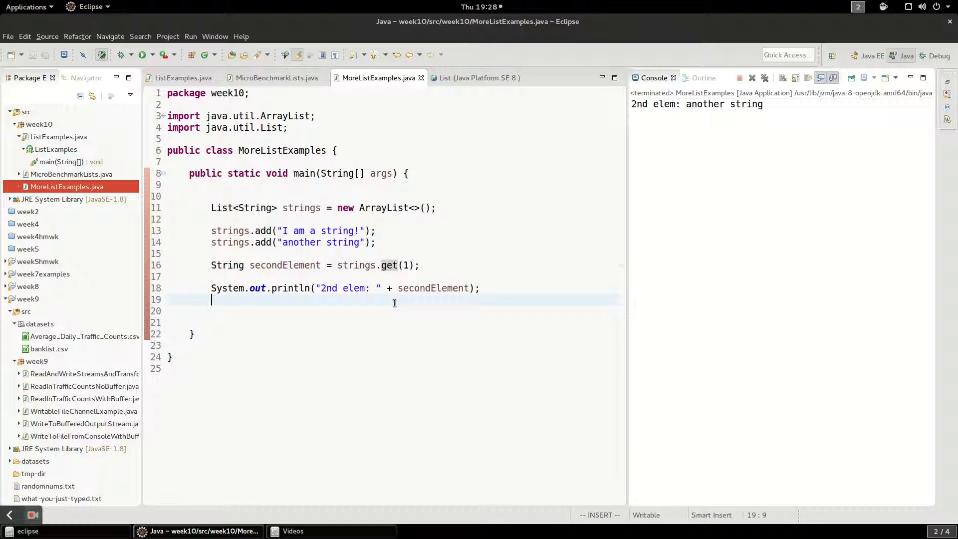
# Print "size of list: " + strings.size() via syso and run, showing "size of list: 2".
pyautogui.press('Return')
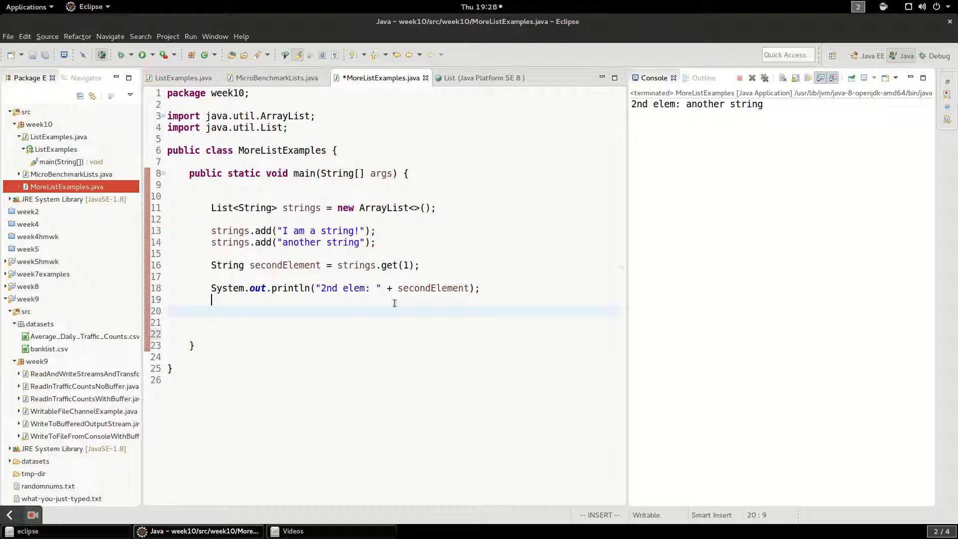
pyautogui.press('Up')
pyautogui.write('syso')
pyautogui.hotkey('ctrl', 'space')
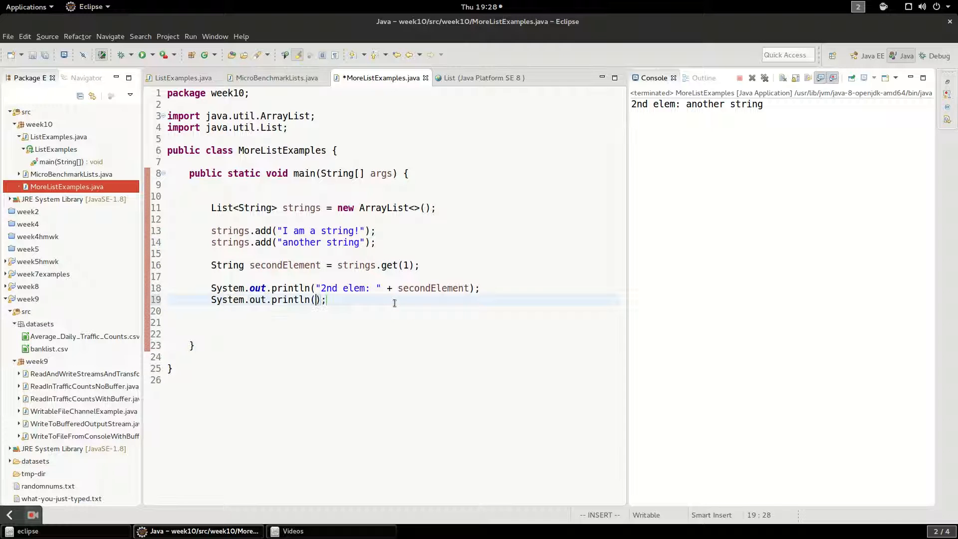
pyautogui.write('"')
pyautogui.write('size of ')
pyautogui.write('li')
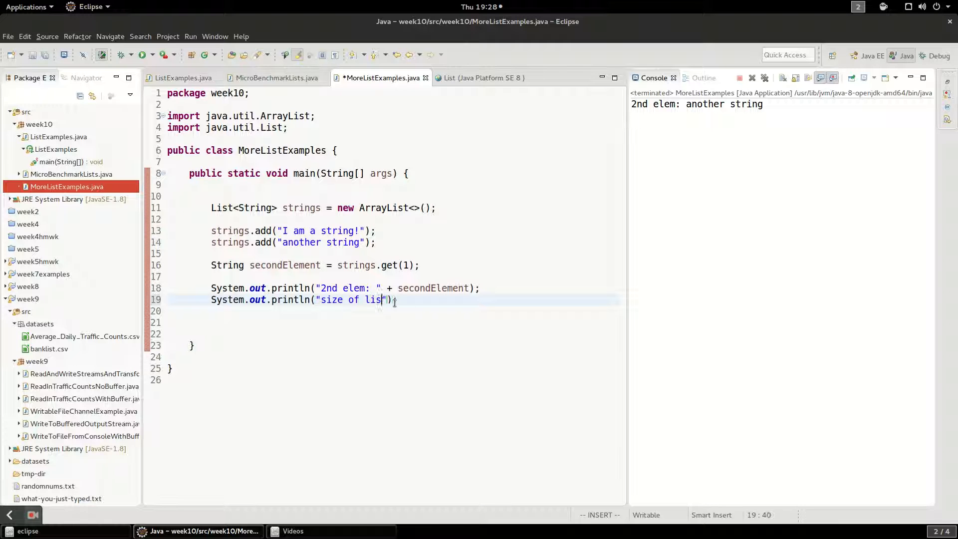
pyautogui.write('st: " + ')
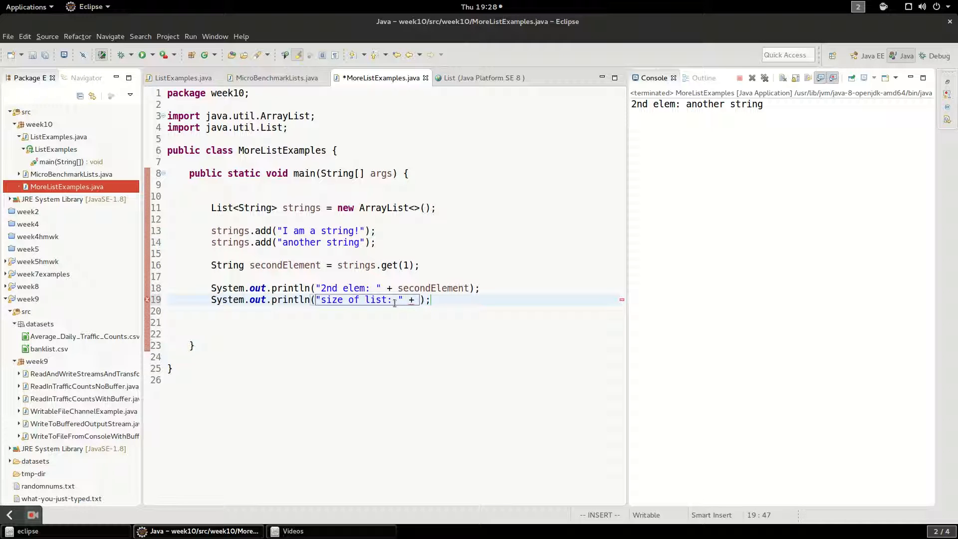
pyautogui.write('strings.')
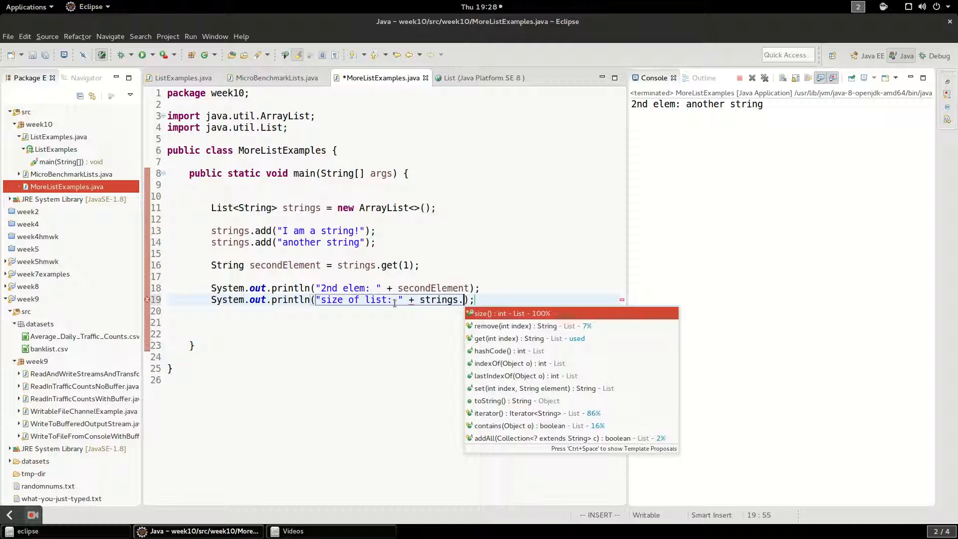
pyautogui.press('Return')
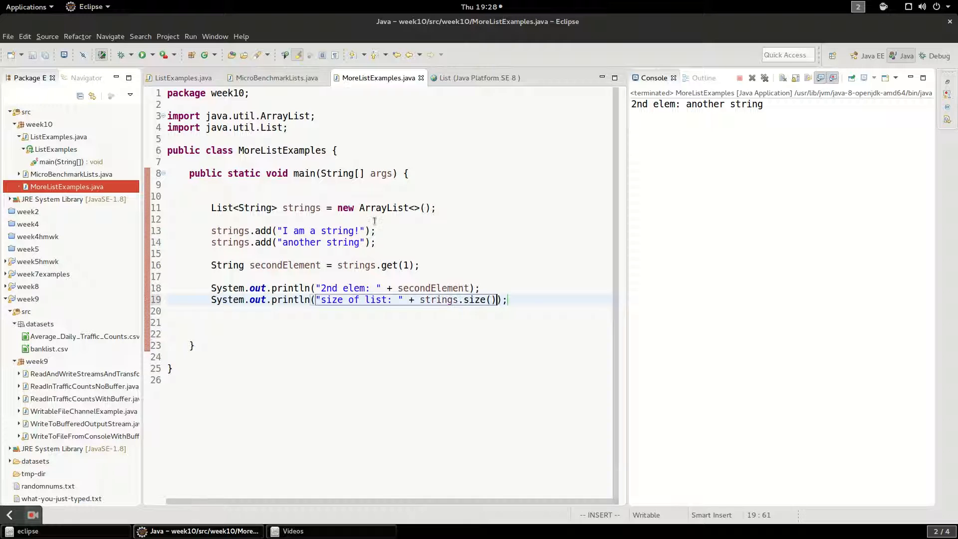
pyautogui.click(142, 54)
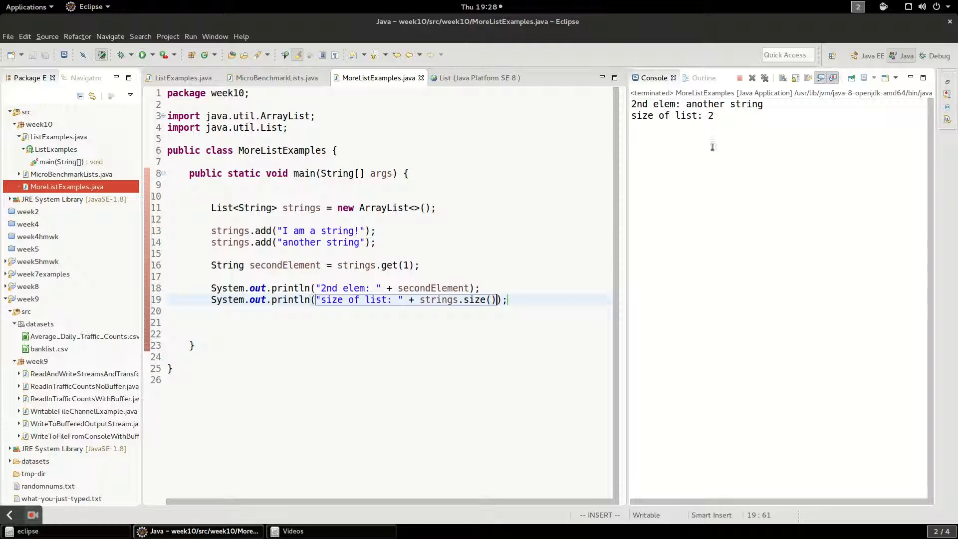
pyautogui.click(498, 317)
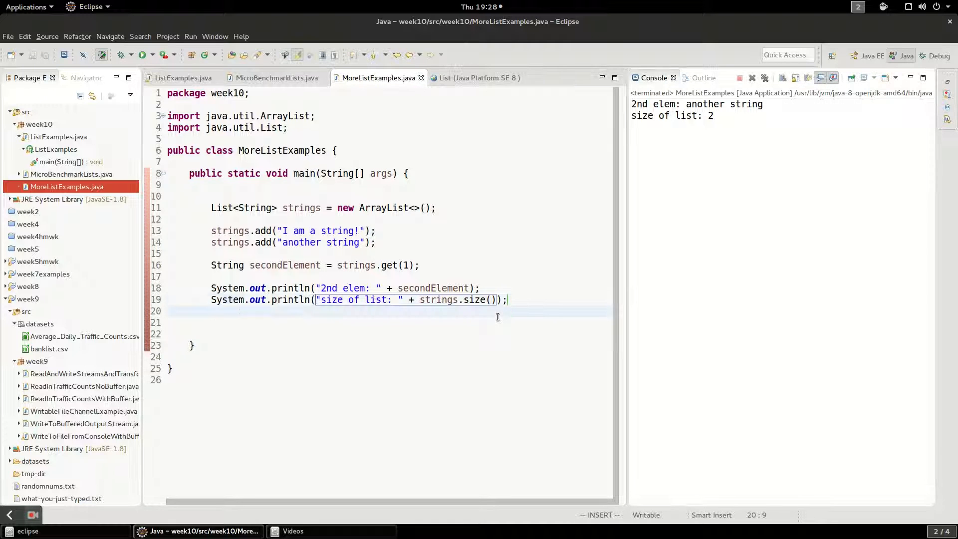
pyautogui.press('Return')
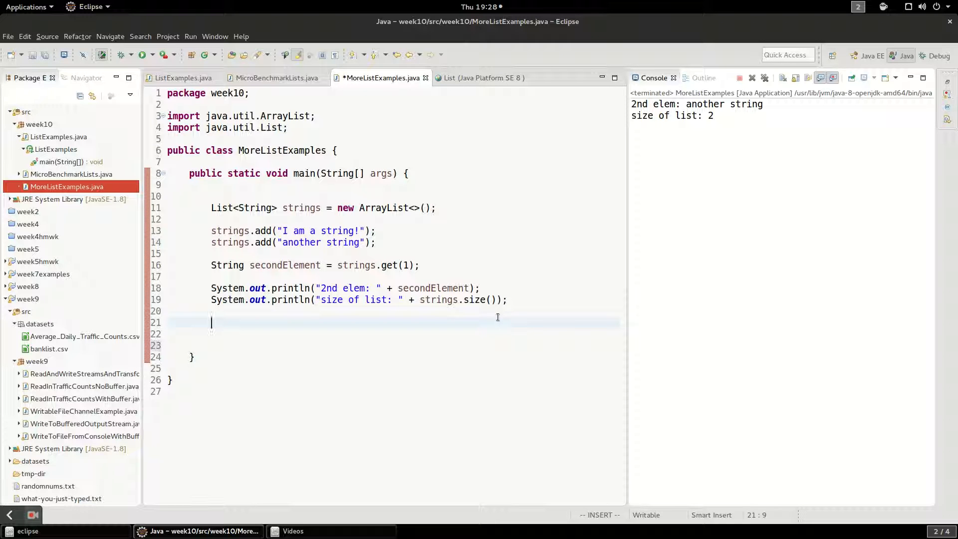
pyautogui.write('strings.re')
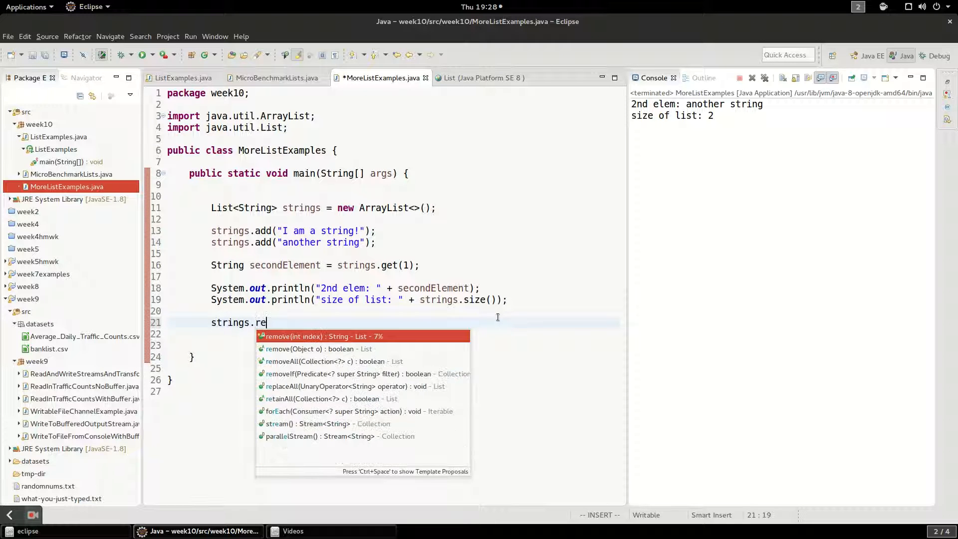
# Add strings.remove(0); followed by a println of "Size of list: " + strings.size().
pyautogui.press('Return')
pyautogui.write('0')
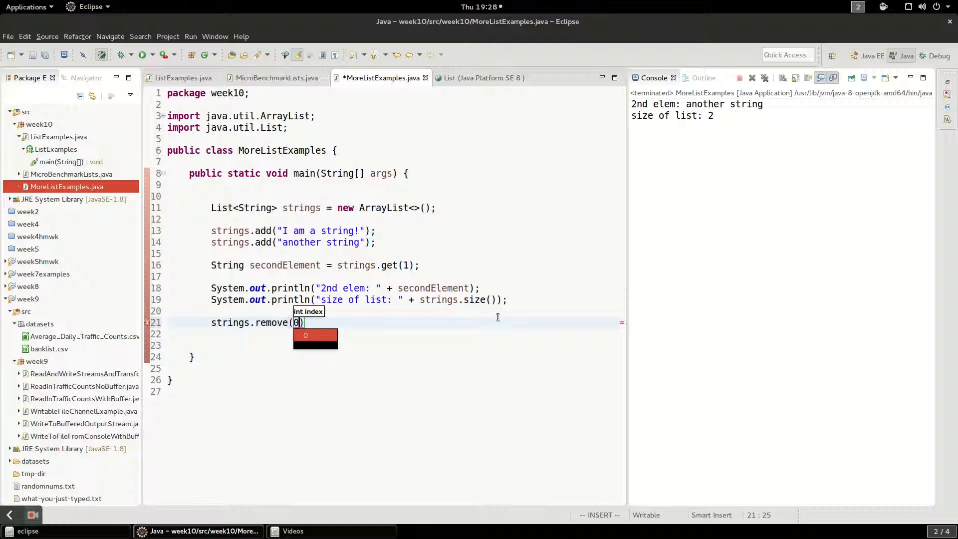
pyautogui.press('Return')
pyautogui.write(';')
pyautogui.press('Return')
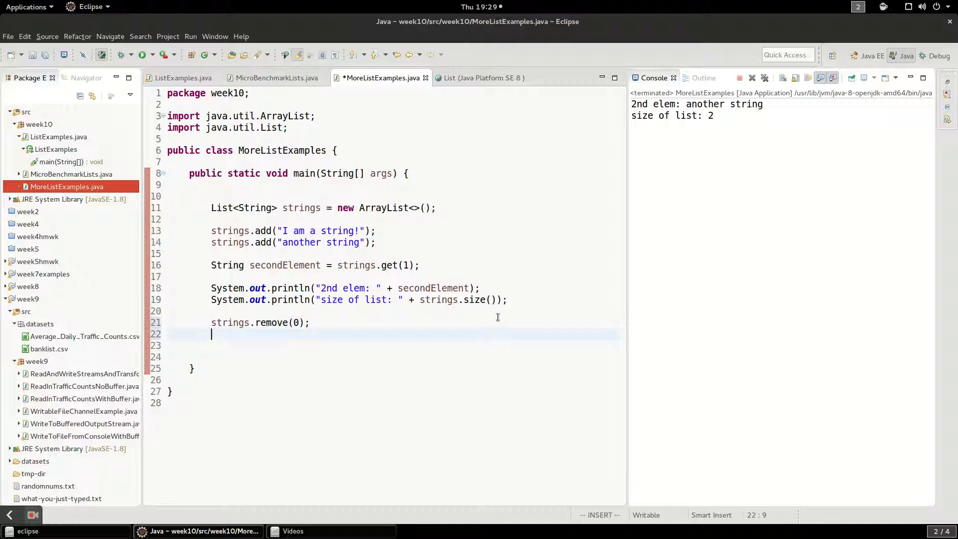
pyautogui.press('Return')
pyautogui.write('syso')
pyautogui.hotkey('ctrl', 'space')
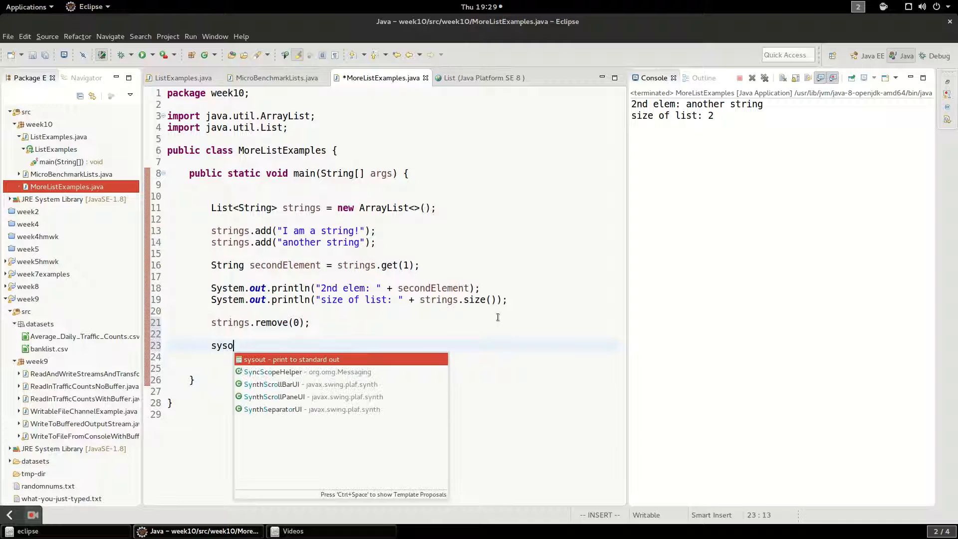
pyautogui.press('Return')
pyautogui.write('"Sie')
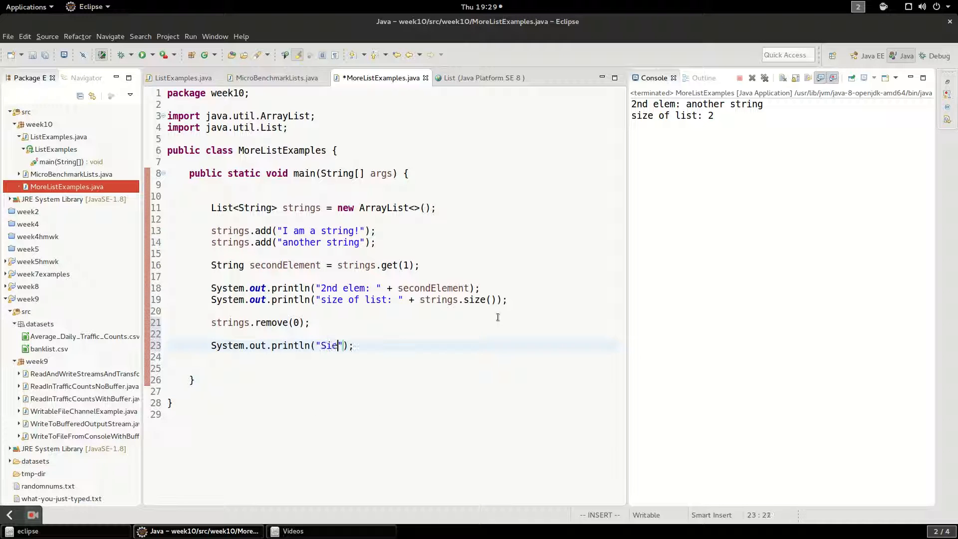
pyautogui.write('eoof ')
pyautogui.write('list: " + ')
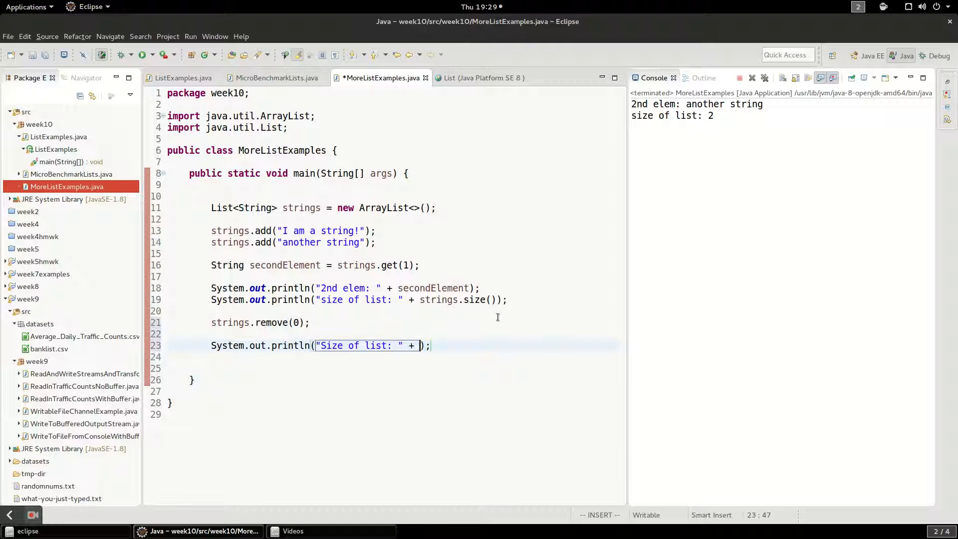
pyautogui.write('strings.si')
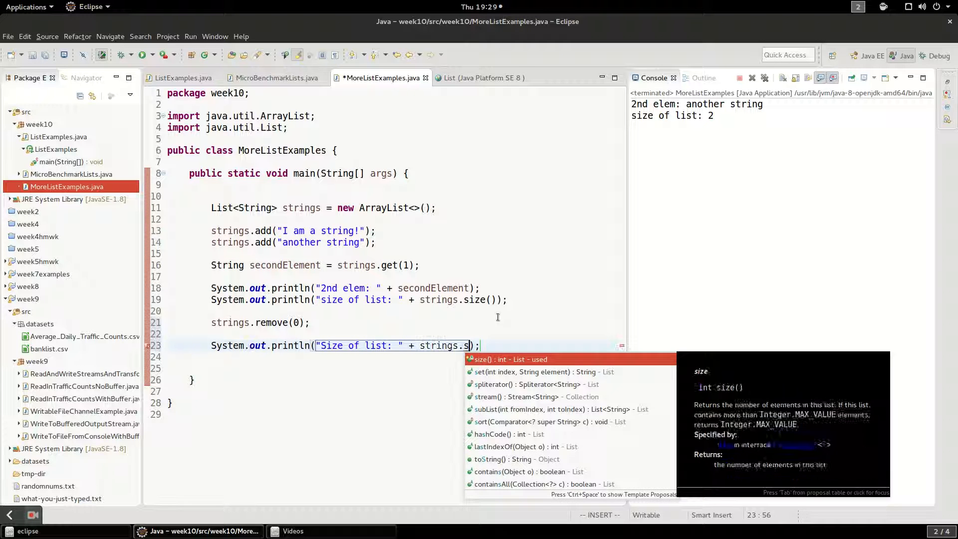
pyautogui.press('Return')
# Rerun the program so the console shows "Size of list: 1".
pyautogui.click(142, 55)
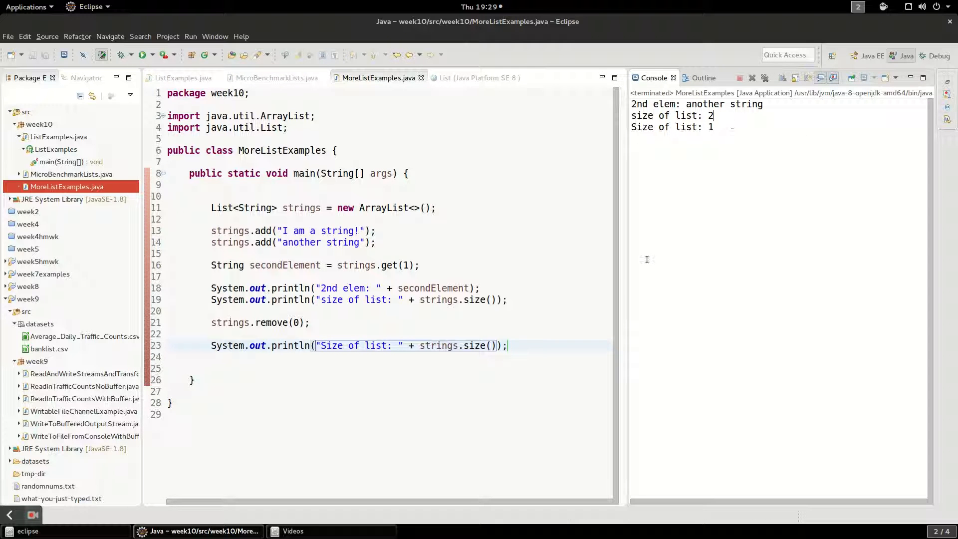
pyautogui.click(296, 323)
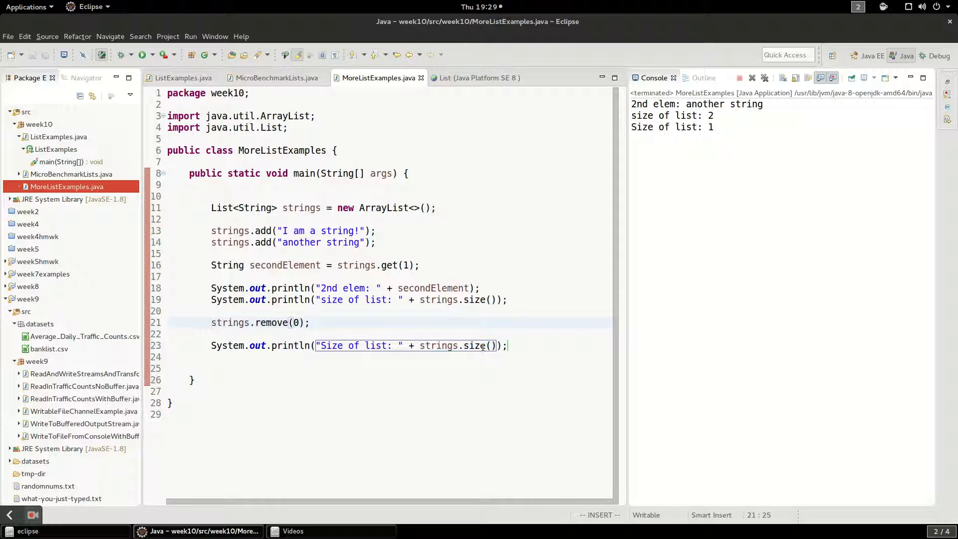
pyautogui.moveTo(474, 345)
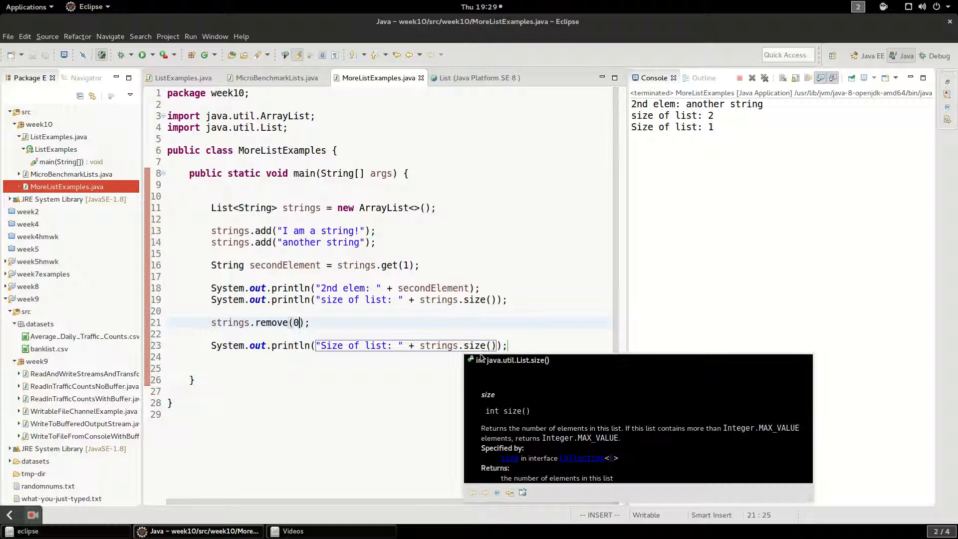
pyautogui.click(527, 346)
# Print "1st element: " + strings.get(0), save, and run to show "1st element: another string".
pyautogui.press('Return')
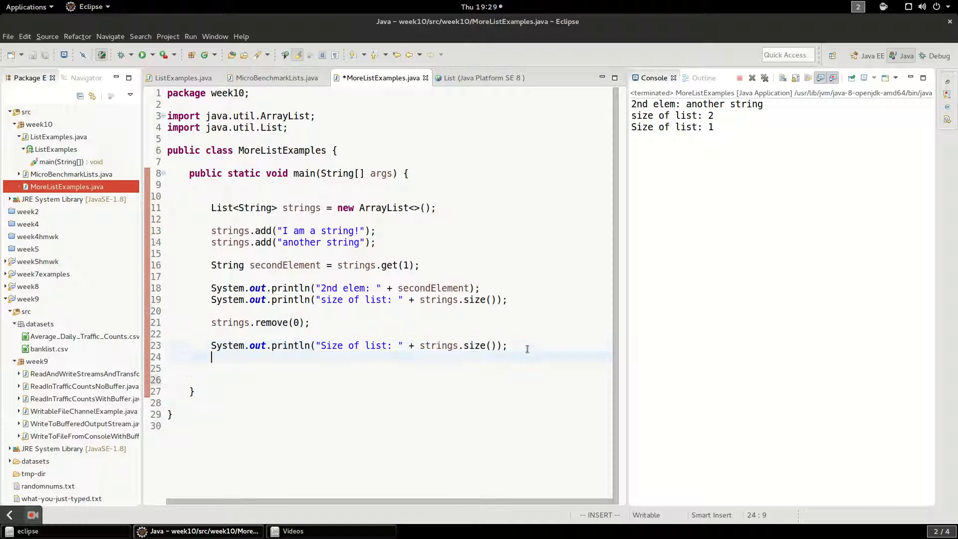
pyautogui.press('Return')
pyautogui.write('syso')
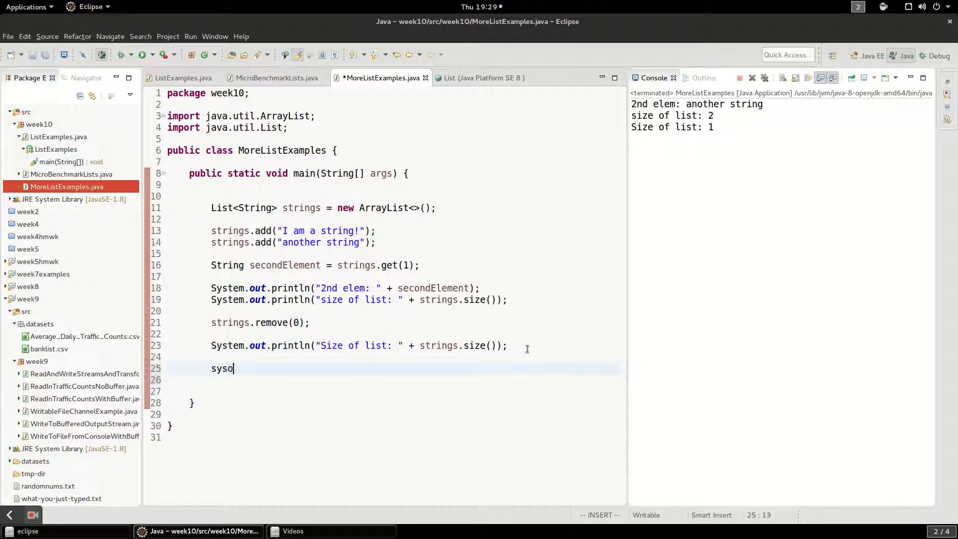
pyautogui.hotkey('ctrl', 'space')
pyautogui.press('Return')
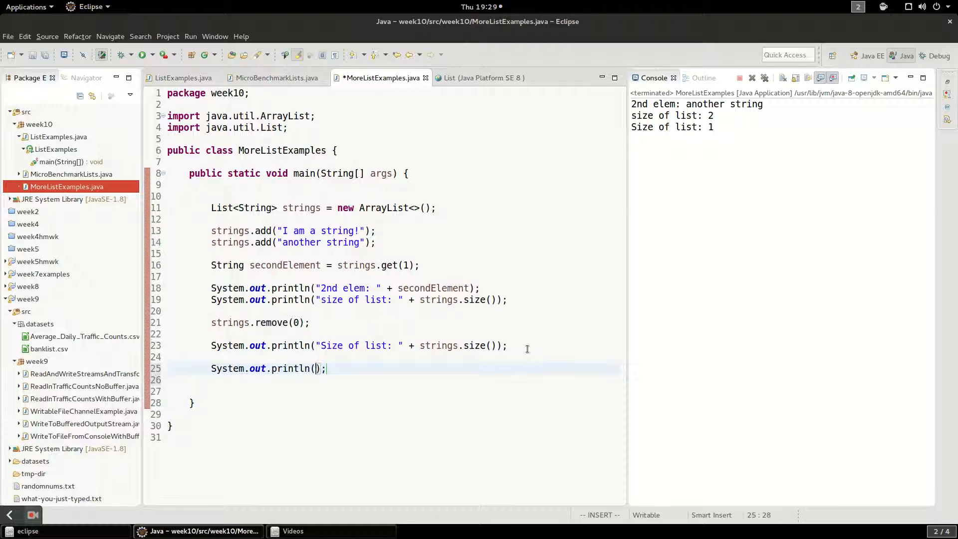
pyautogui.write('"')
pyautogui.write('1st element')
pyautogui.write(': ')
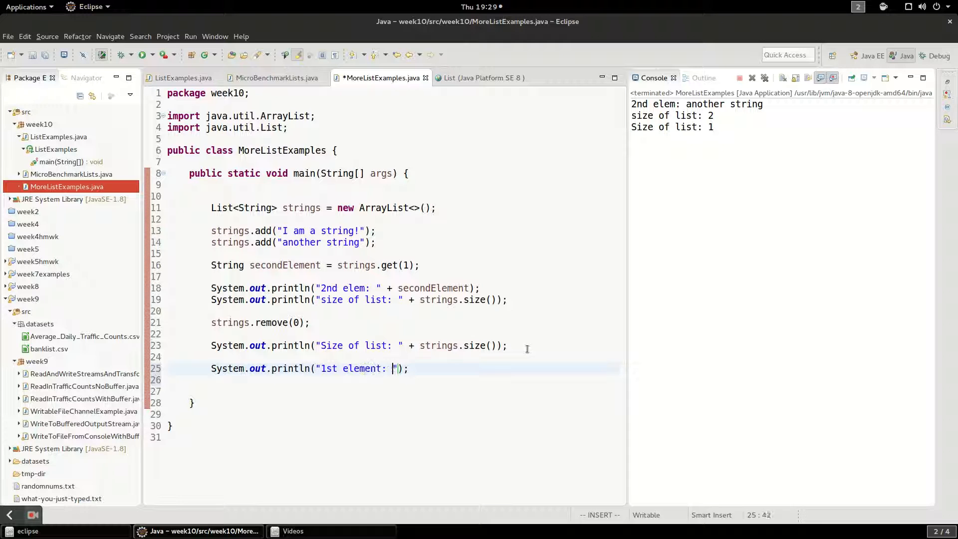
pyautogui.write('" + ')
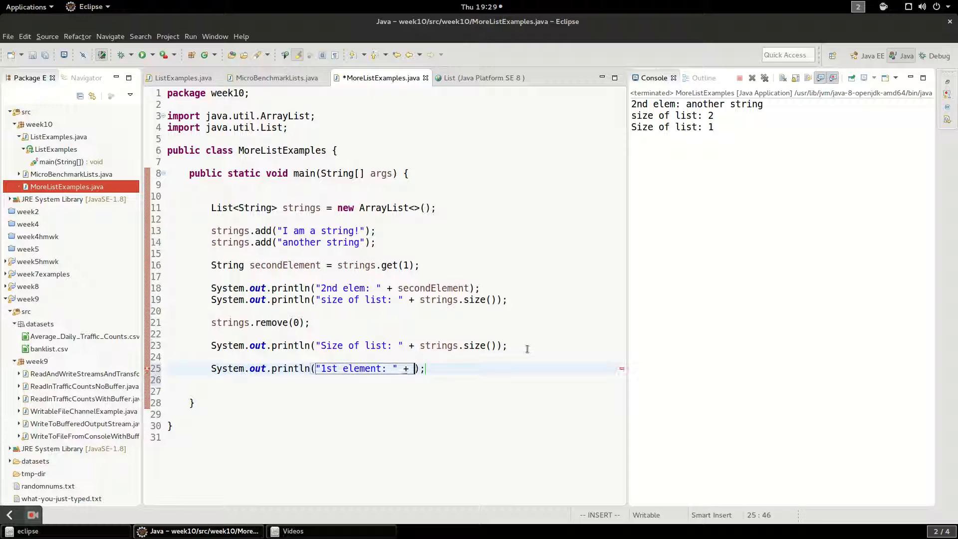
pyautogui.write('strings.ge')
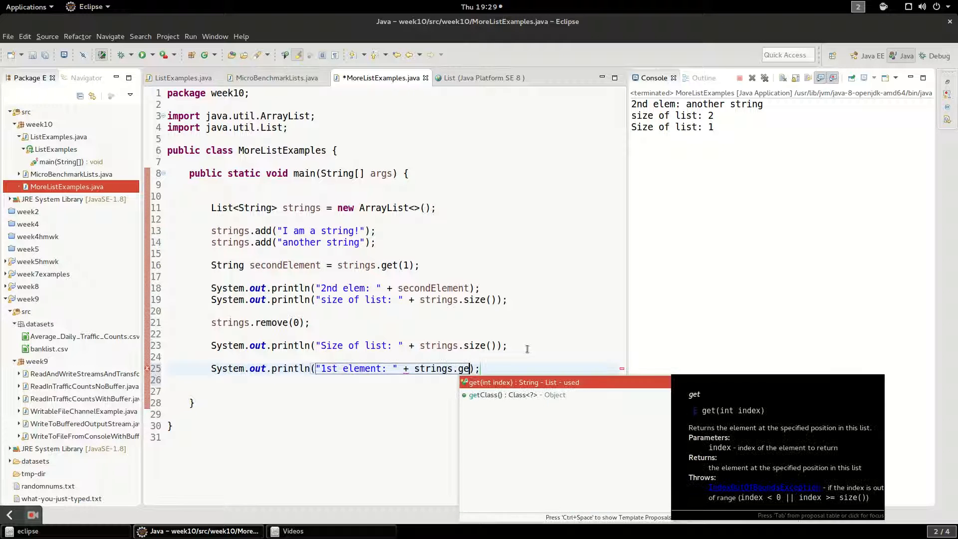
pyautogui.press('Return')
pyautogui.write('0')
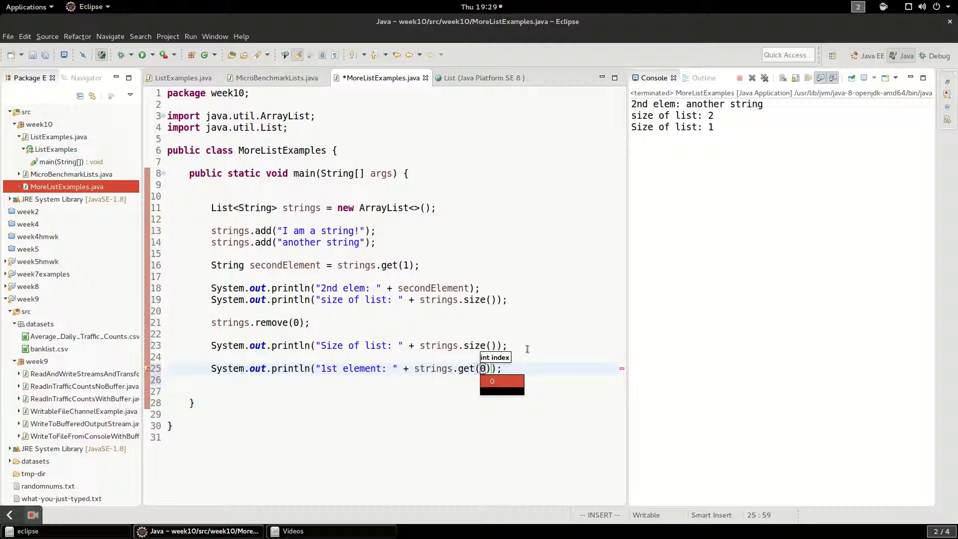
pyautogui.hotkey('ctrl', 's')
pyautogui.click(142, 55)
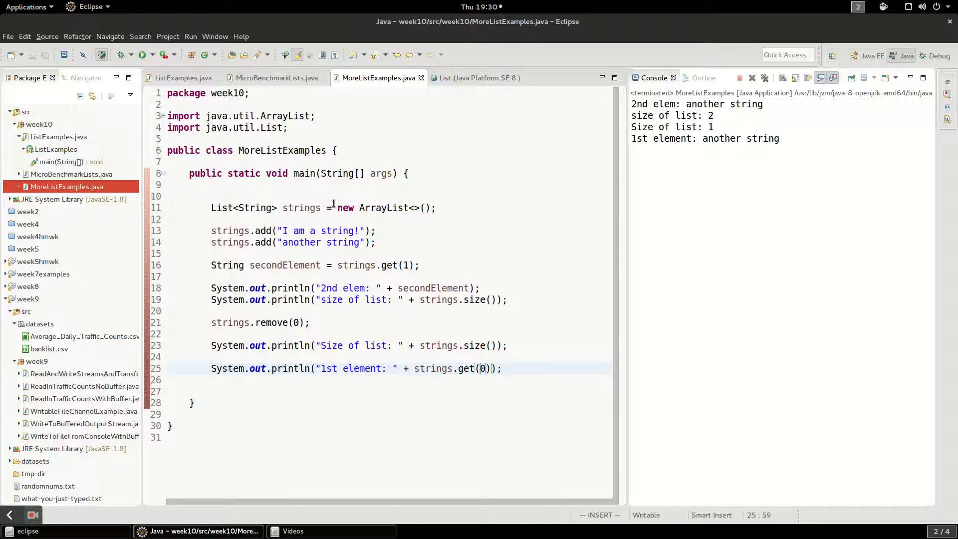
# Replace new ArrayList with new LinkedList, importing java.util.LinkedList via content assist.
pyautogui.click(359, 207)
pyautogui.moveTo(383, 207)
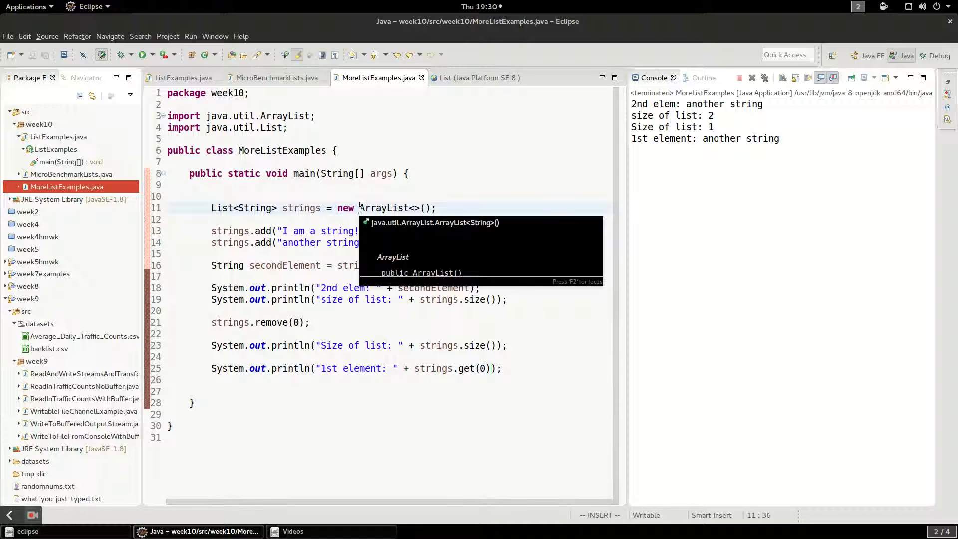
pyautogui.press('Escape')
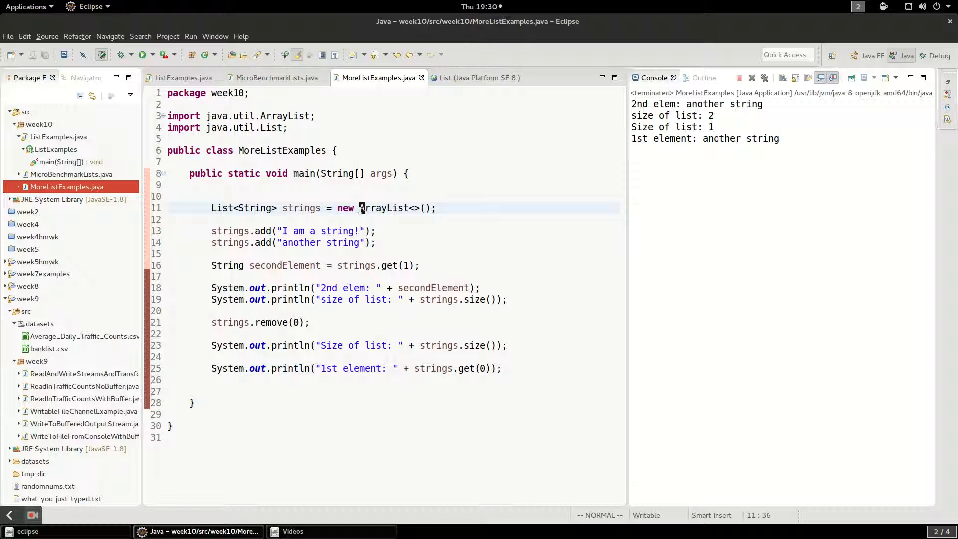
pyautogui.write('cw')
pyautogui.write('Li')
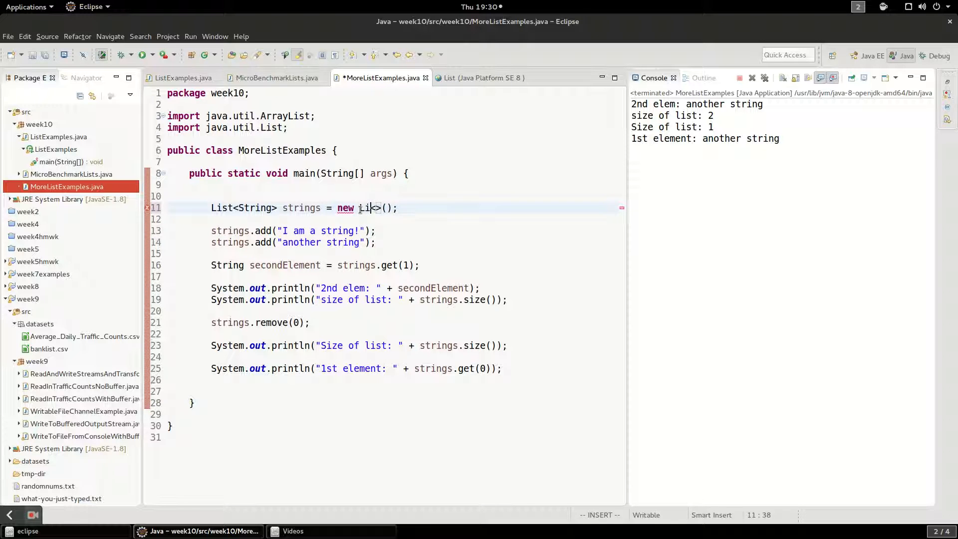
pyautogui.write('nkedLIn')
pyautogui.press('BackSpace')
pyautogui.press('BackSpace')
pyautogui.write('ist')
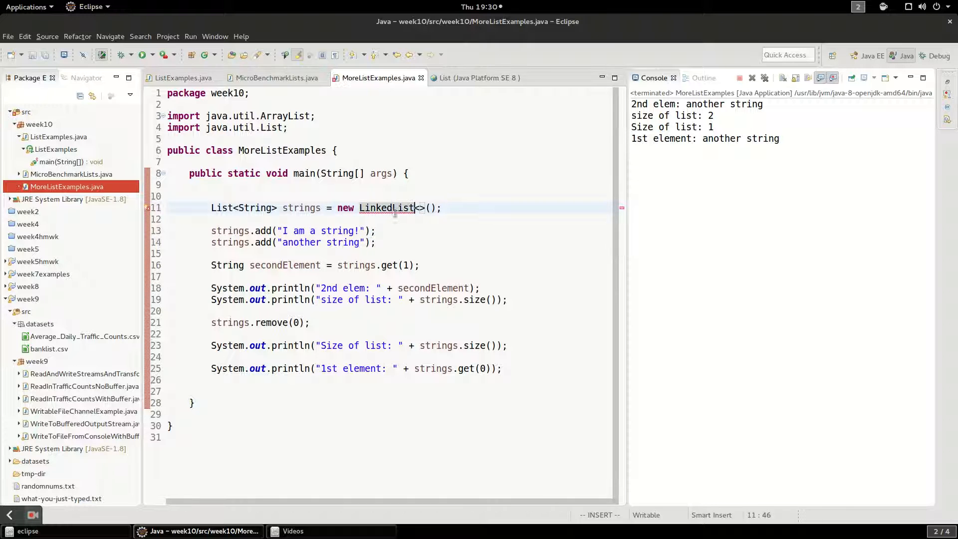
pyautogui.click(406, 212)
pyautogui.hotkey('ctrl', 'space')
pyautogui.press('Return')
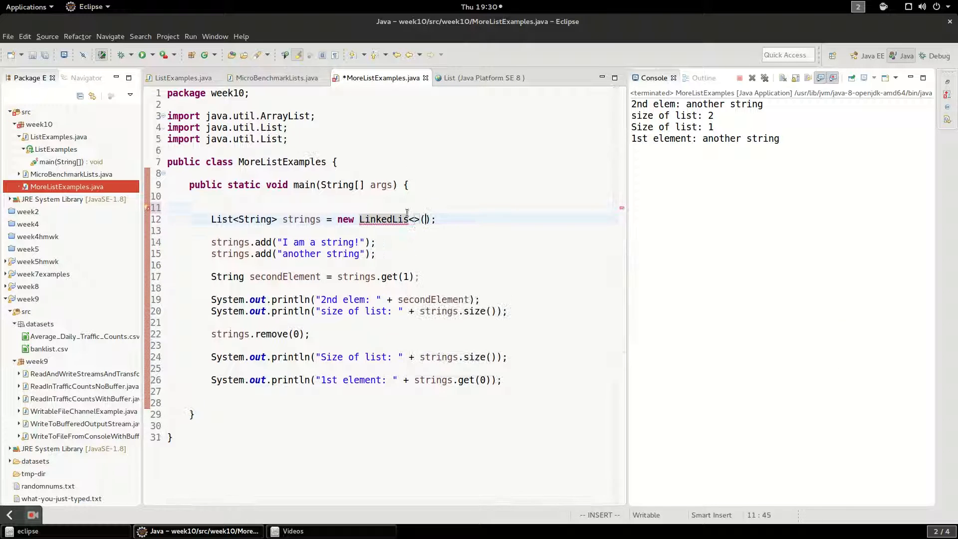
pyautogui.press('BackSpace')
pyautogui.press('BackSpace')
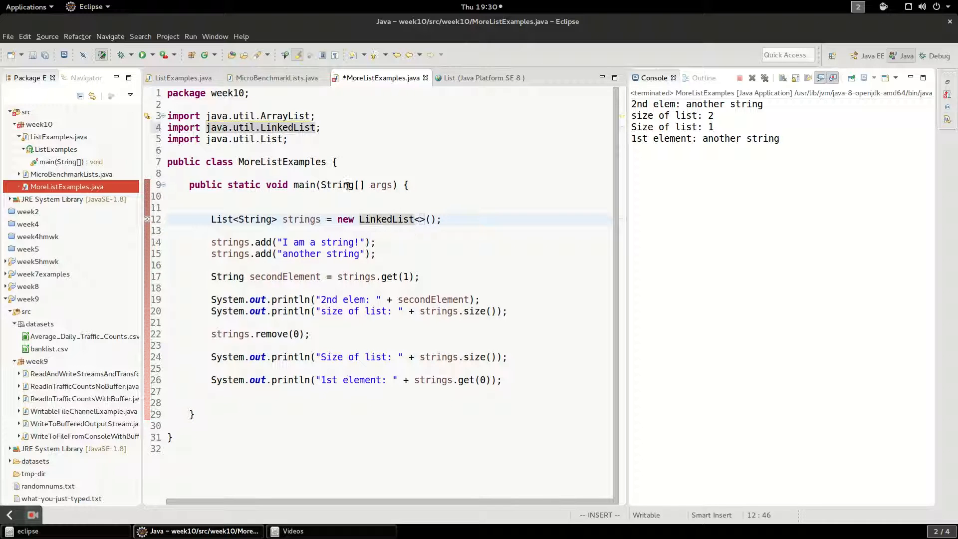
pyautogui.moveTo(383, 219)
pyautogui.write('t')
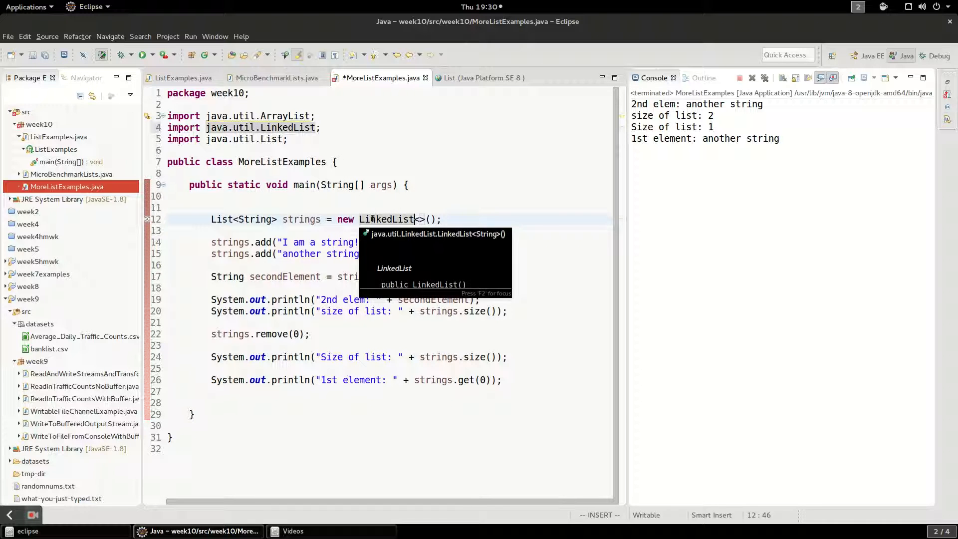
# Save the file and point out the unchanged add, get and remove calls on the List.
pyautogui.click(223, 218)
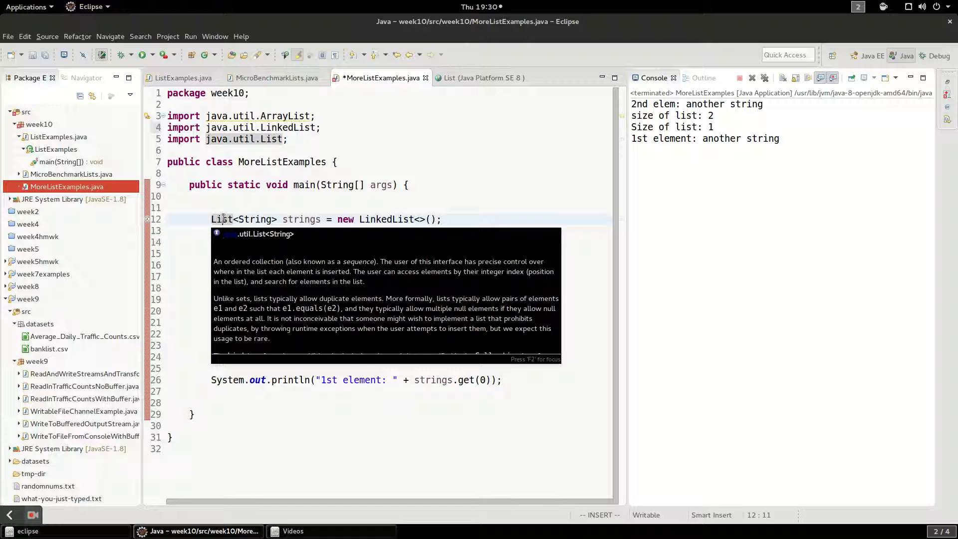
pyautogui.hotkey('ctrl', 's')
pyautogui.click(261, 242)
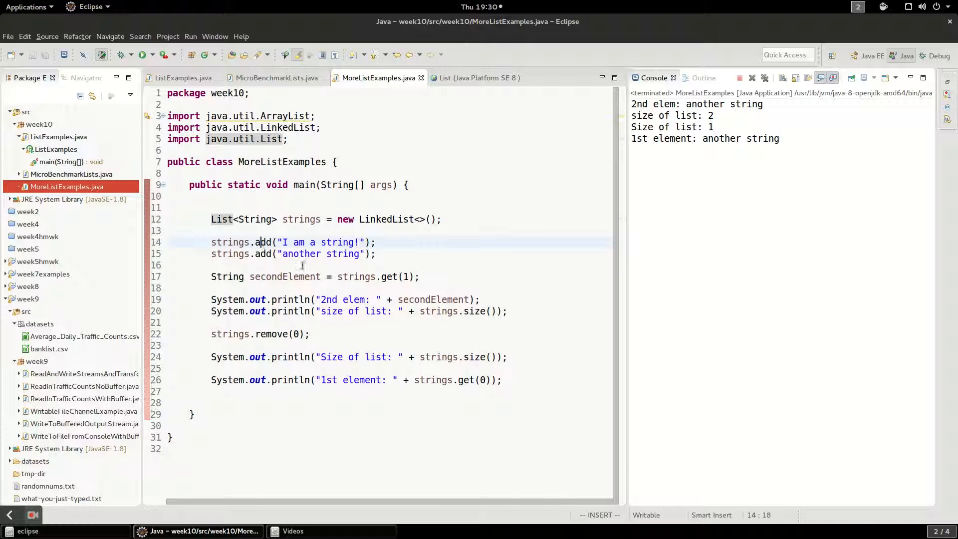
pyautogui.click(387, 276)
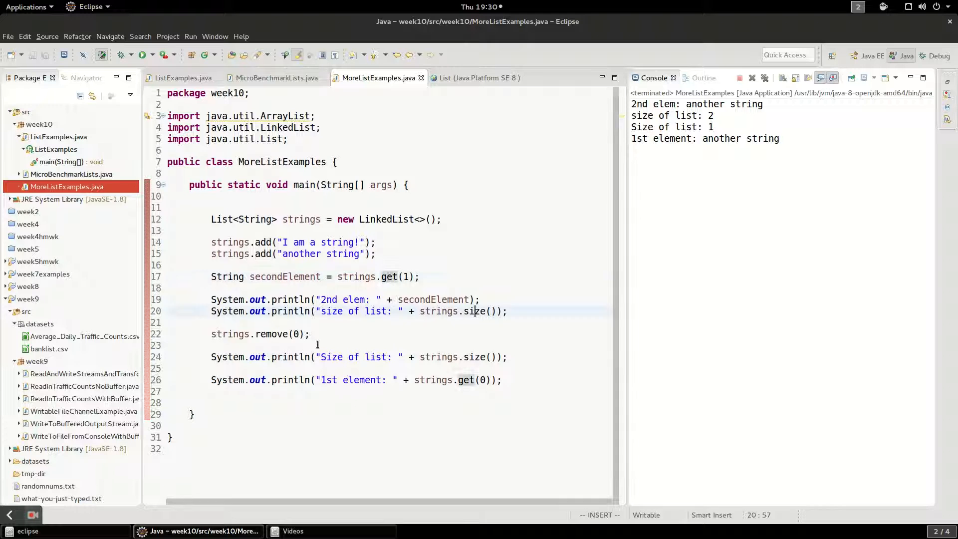
pyautogui.click(262, 334)
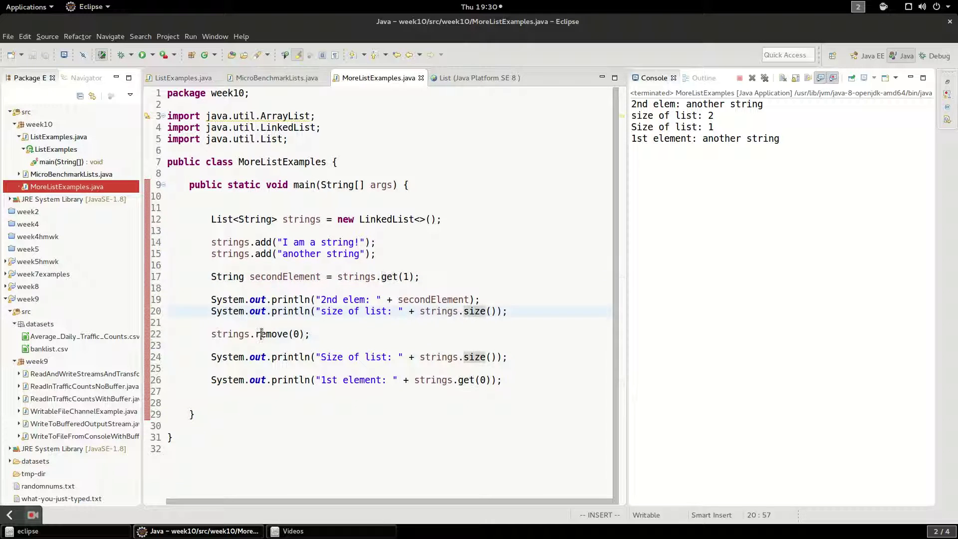
# Rerun MoreListExamples with LinkedList and confirm the console output is identical, pointing at the LinkedList constructor.
pyautogui.click(142, 55)
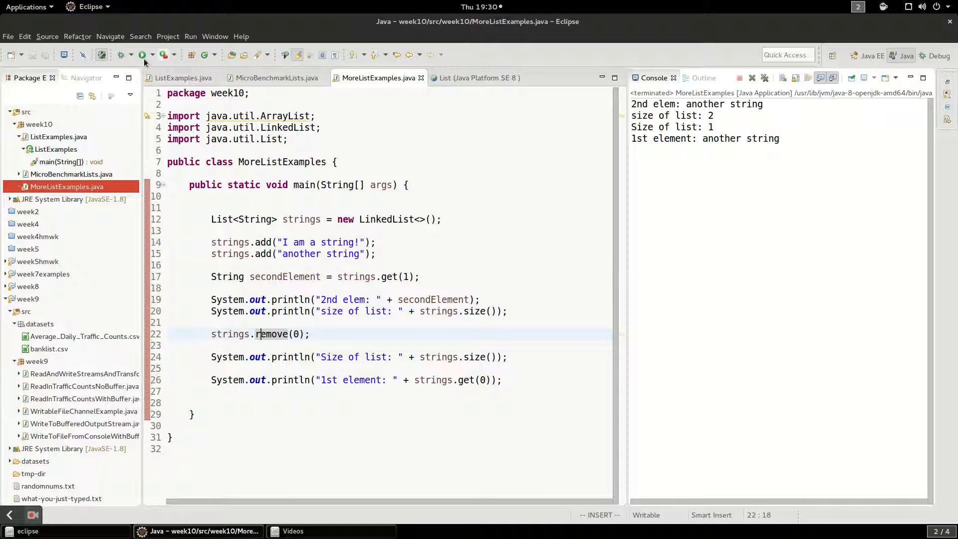
pyautogui.moveTo(794, 157); pyautogui.dragTo(614, 102)
pyautogui.click(397, 299)
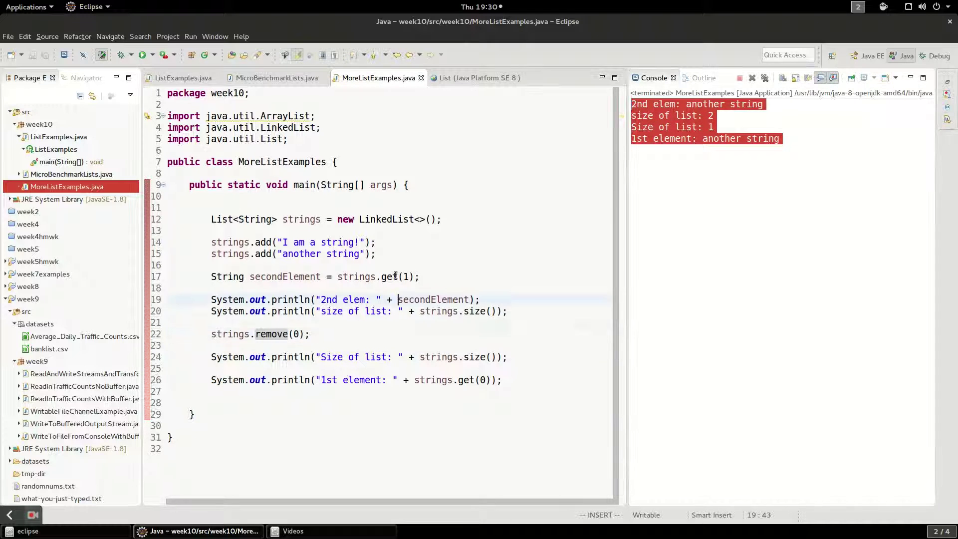
pyautogui.click(375, 219)
pyautogui.moveTo(222, 218)
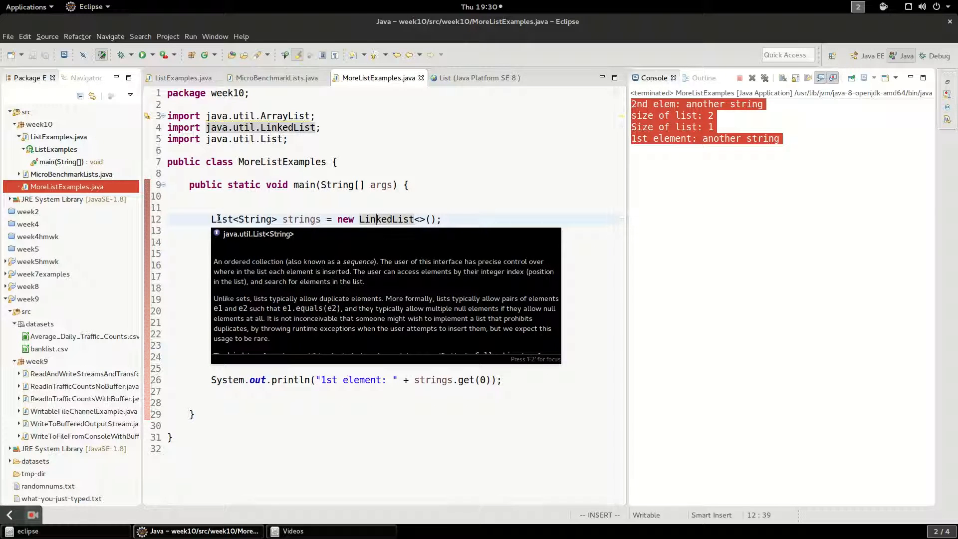
pyautogui.click(394, 218)
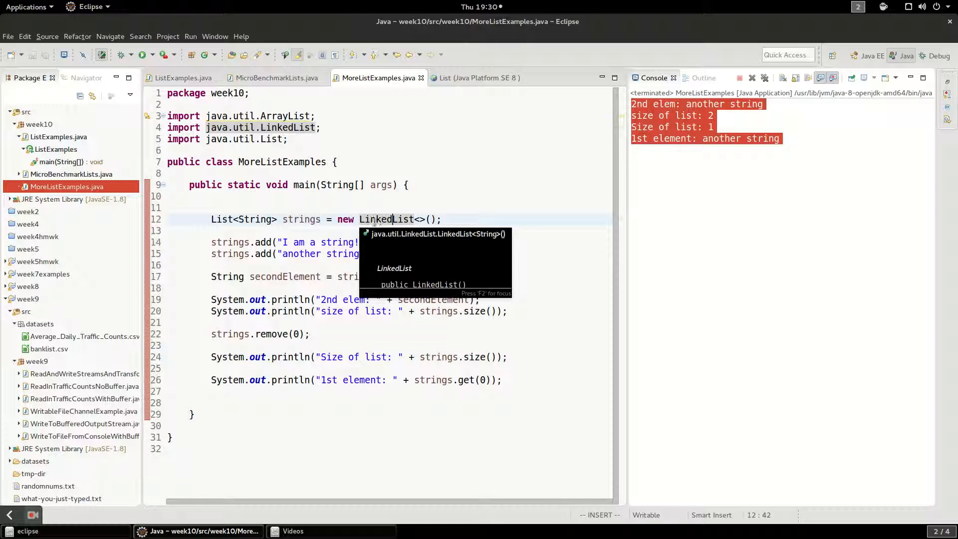
# Switch to the List (Java SE 8) Javadoc and scroll its Method Summary from add through retainAll.
pyautogui.moveTo(212, 219); pyautogui.dragTo(225, 230)
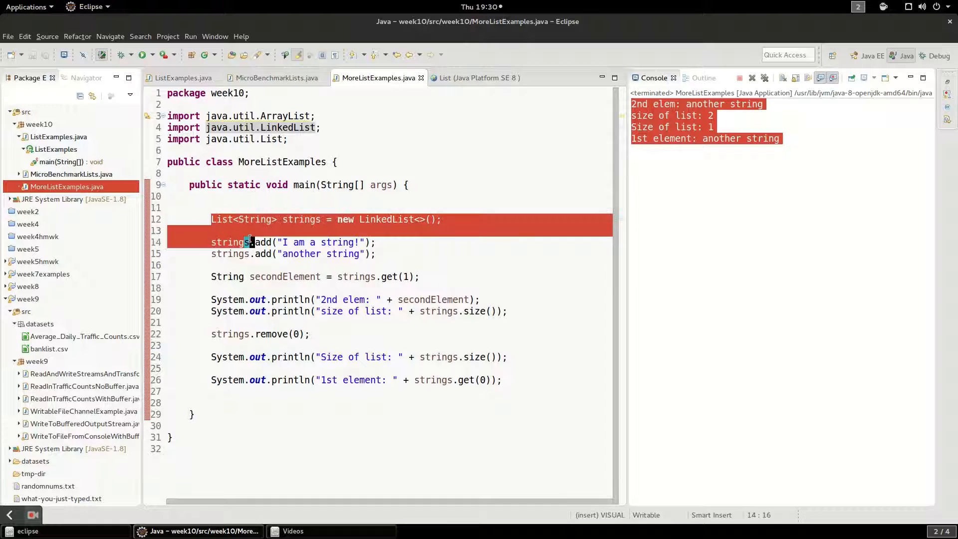
pyautogui.click(225, 231)
pyautogui.click(393, 358)
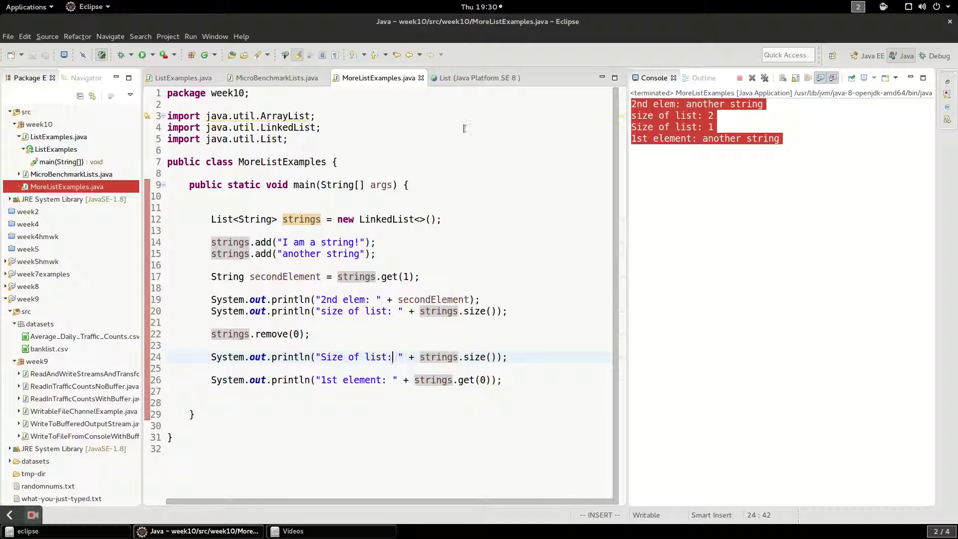
pyautogui.click(468, 78)
pyautogui.scroll(-5, 225, 299)
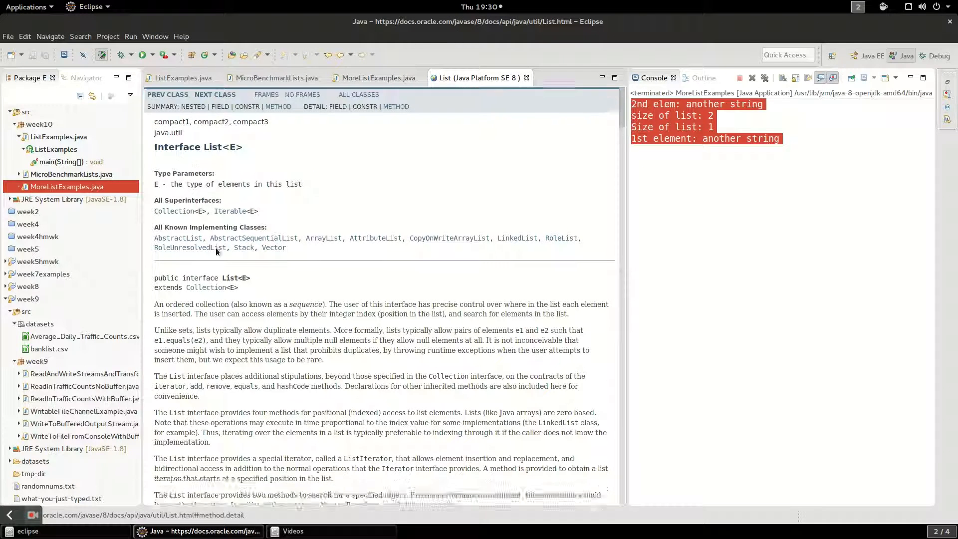
pyautogui.scroll(-5, 224, 299)
pyautogui.scroll(-5, 224, 299)
pyautogui.scroll(-5, 224, 302)
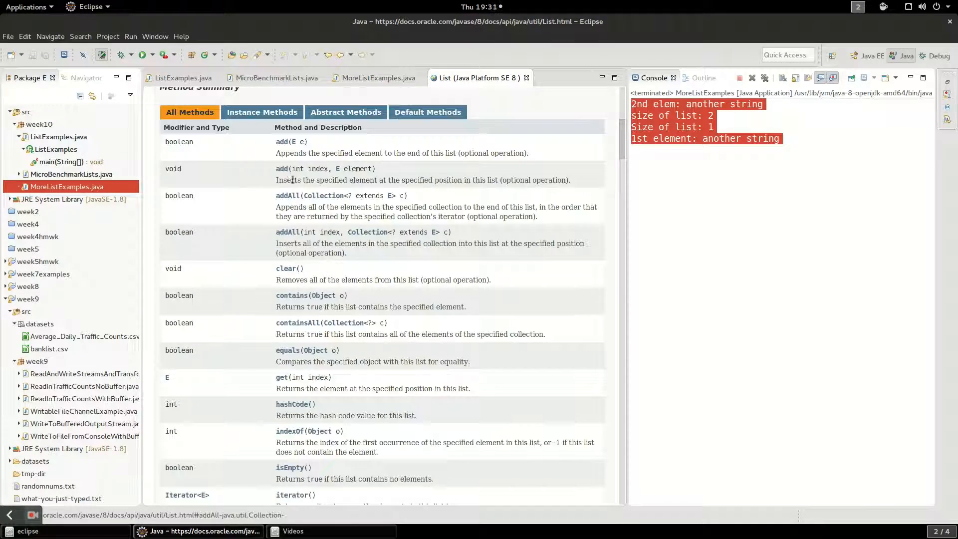
pyautogui.click(291, 141)
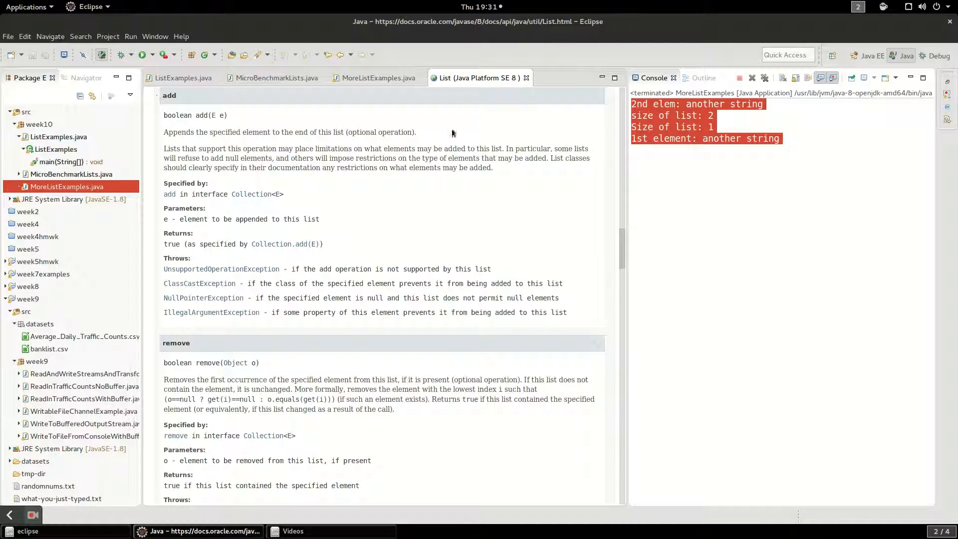
pyautogui.moveTo(622, 251); pyautogui.dragTo(624, 113)
pyautogui.scroll(-5, 300, 300)
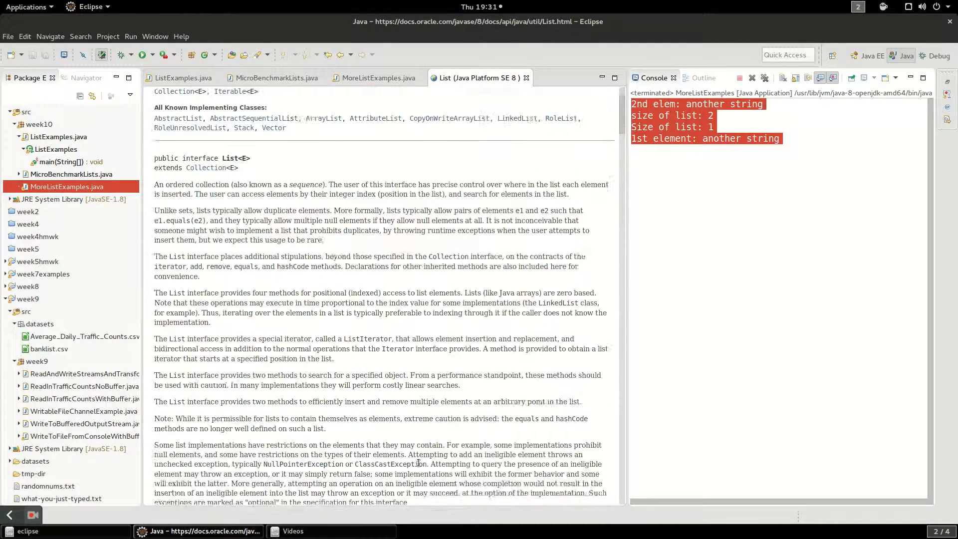
pyautogui.scroll(-5, 300, 299)
pyautogui.scroll(-5, 300, 299)
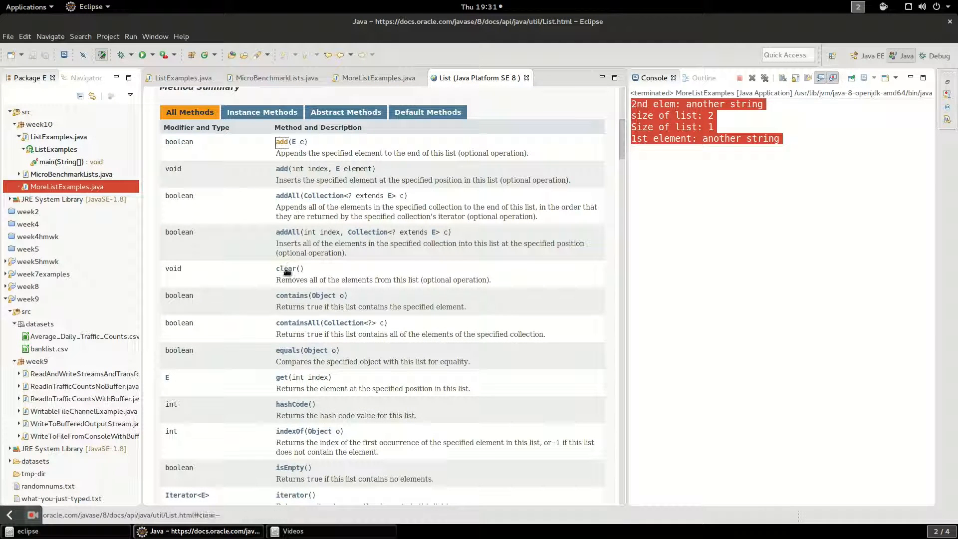
pyautogui.scroll(-3, 285, 379)
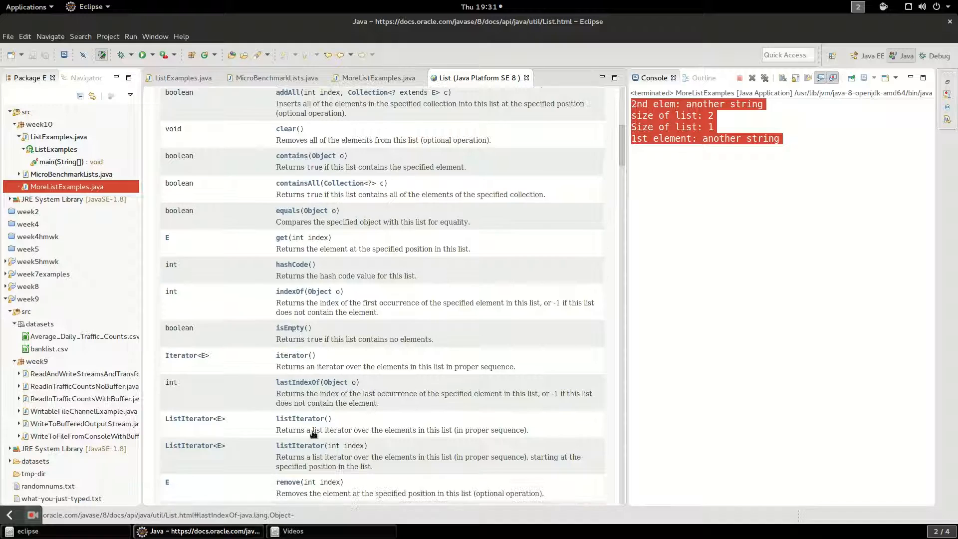
pyautogui.scroll(-4, 291, 377)
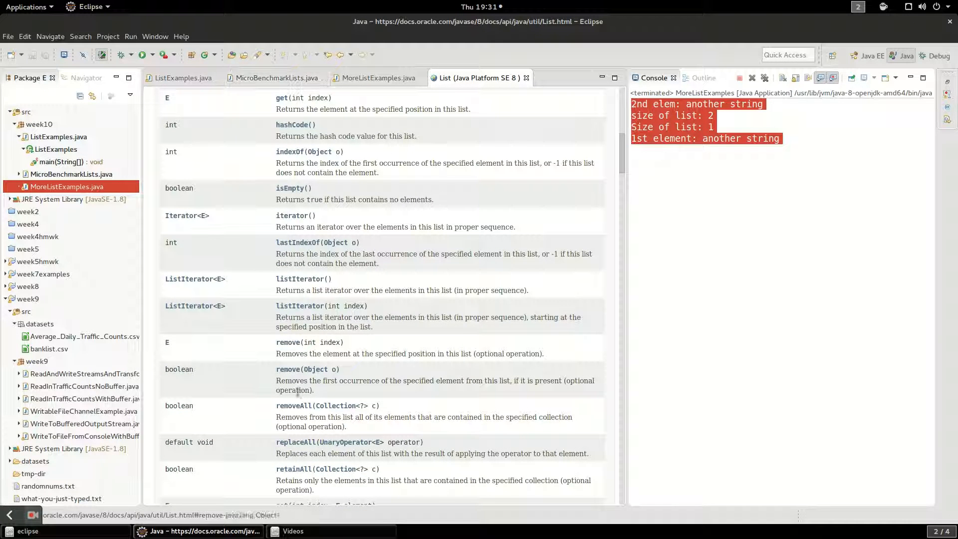
# Return to ListExamples.java and highlight the for-each loop over anotherList with loop variable str.
pyautogui.click(181, 78)
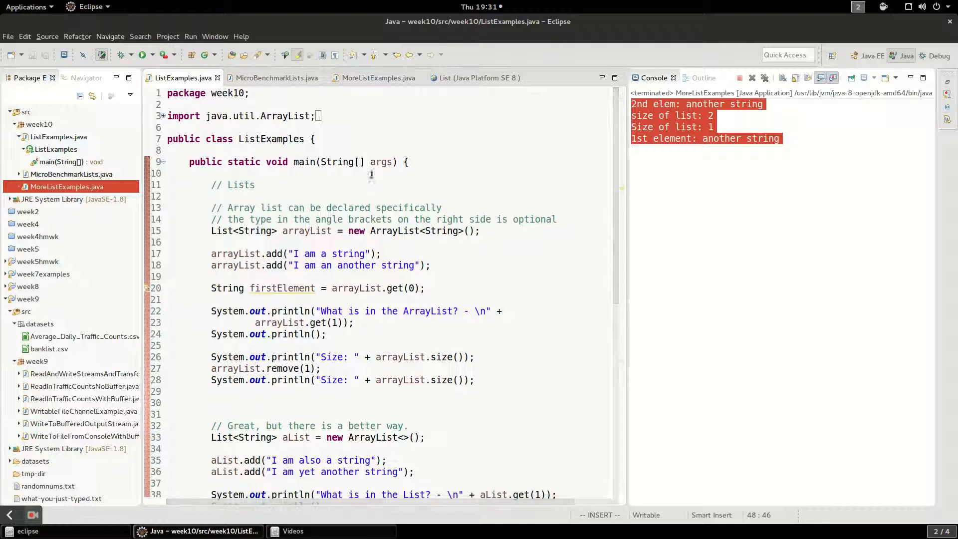
pyautogui.scroll(-2, 342, 166)
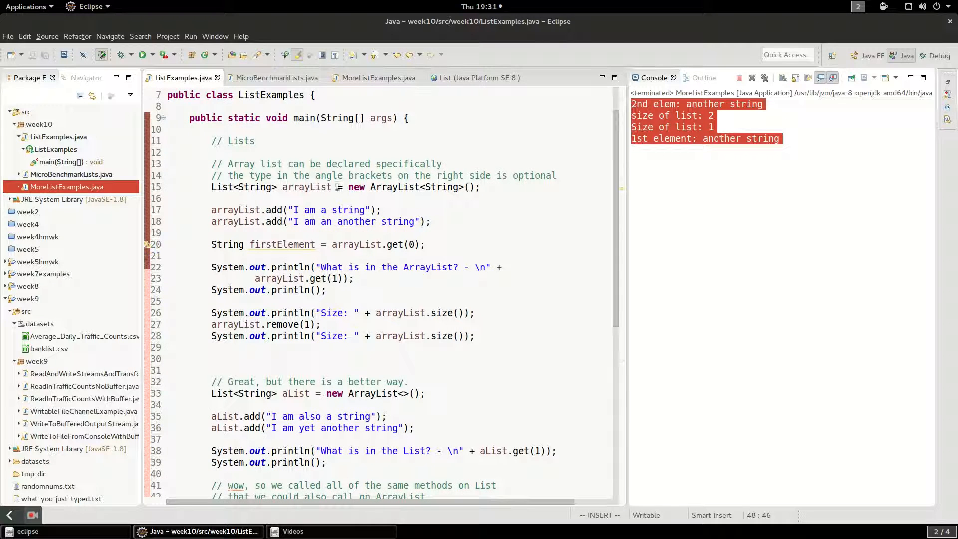
pyautogui.scroll(-1, 332, 200)
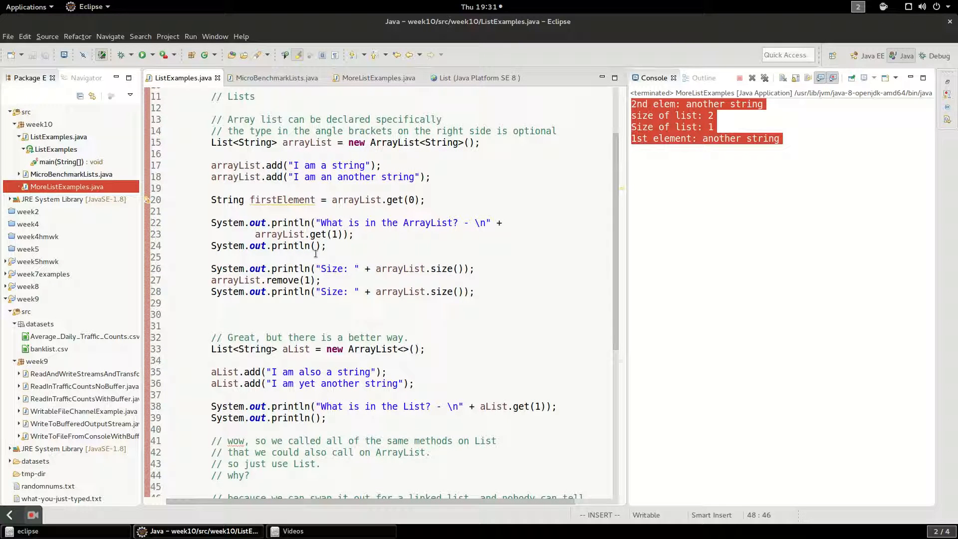
pyautogui.scroll(-3, 329, 284)
pyautogui.scroll(-2, 315, 269)
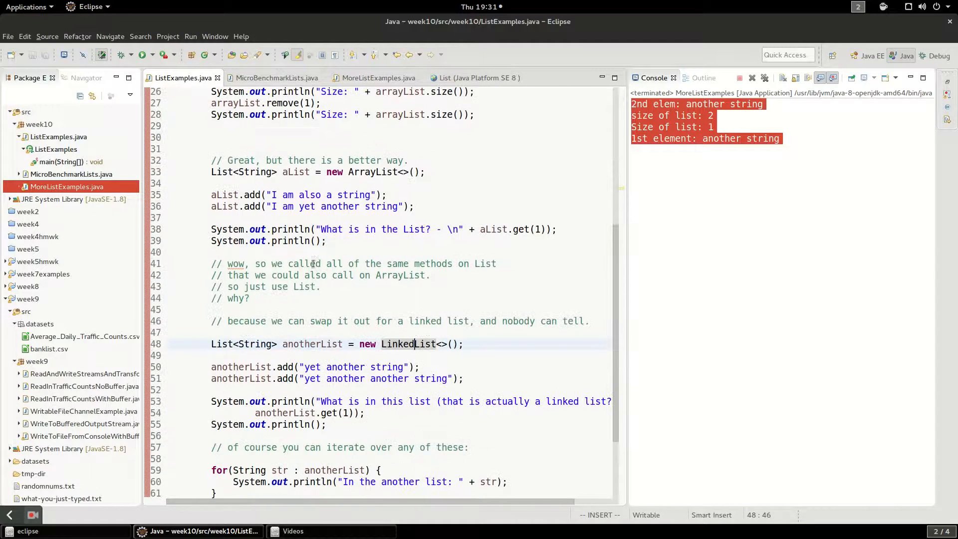
pyautogui.scroll(-3, 307, 239)
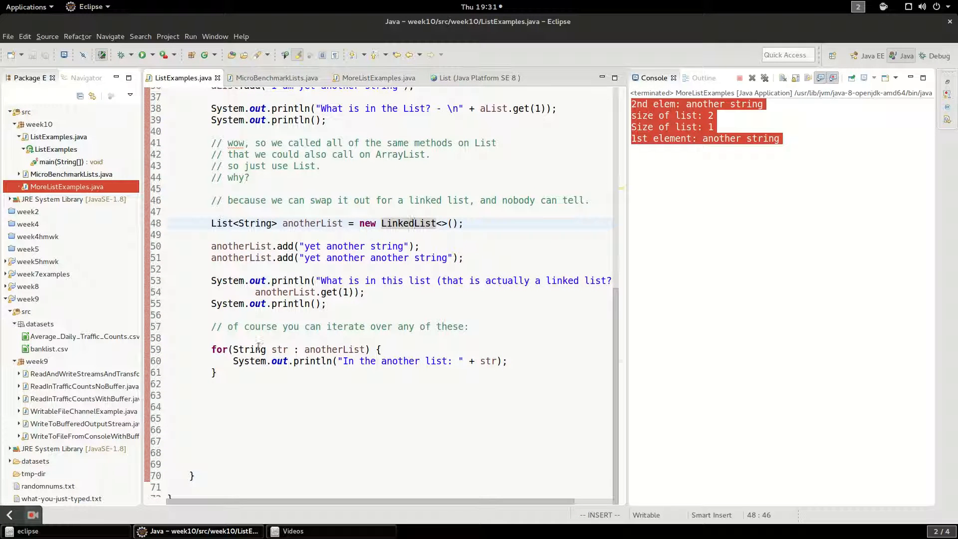
pyautogui.moveTo(212, 348); pyautogui.dragTo(217, 372)
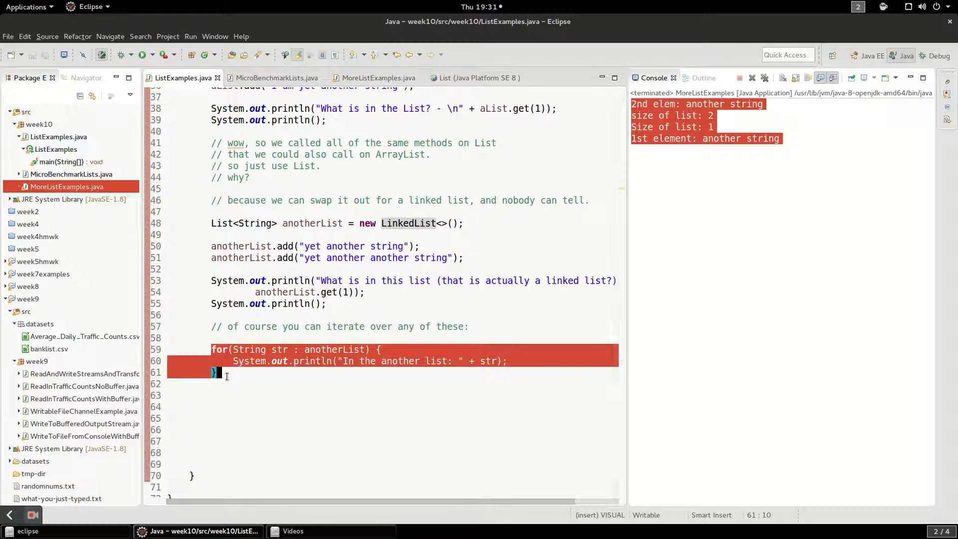
pyautogui.click(245, 338)
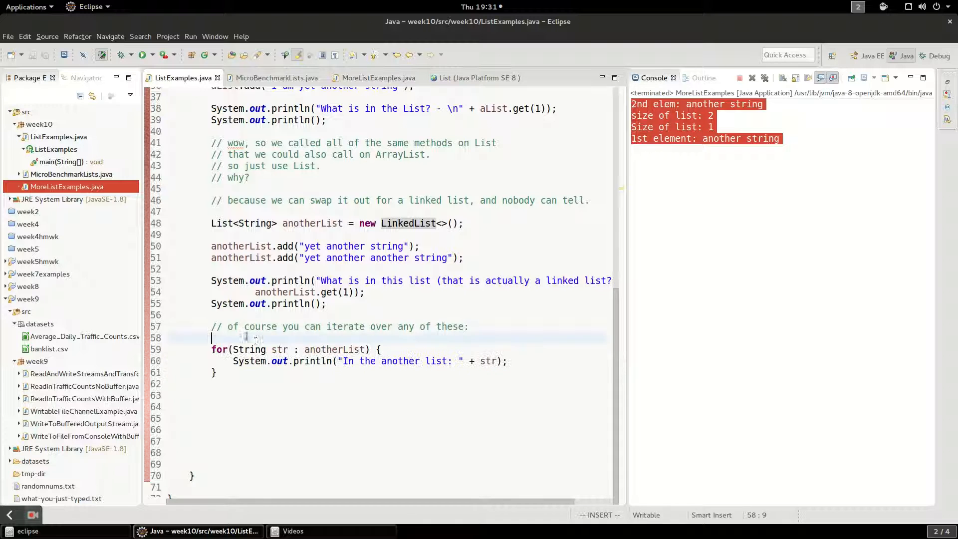
pyautogui.click(225, 372)
pyautogui.moveTo(216, 372); pyautogui.dragTo(212, 338)
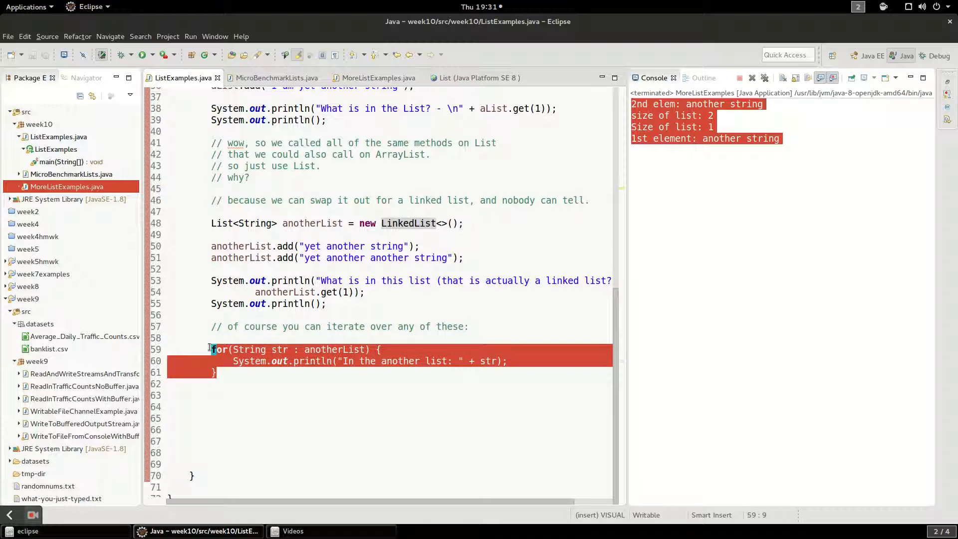
pyautogui.click(213, 338)
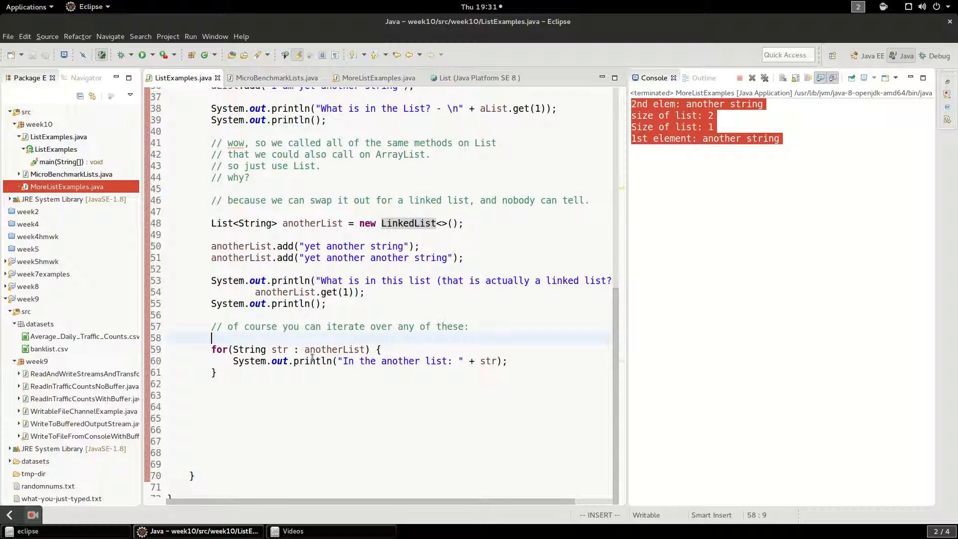
pyautogui.click(327, 349)
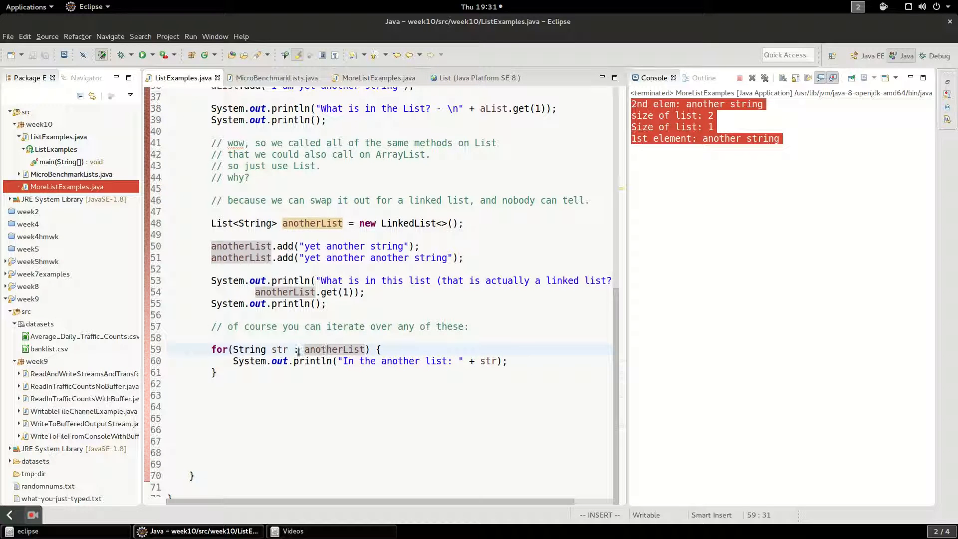
pyautogui.click(271, 349)
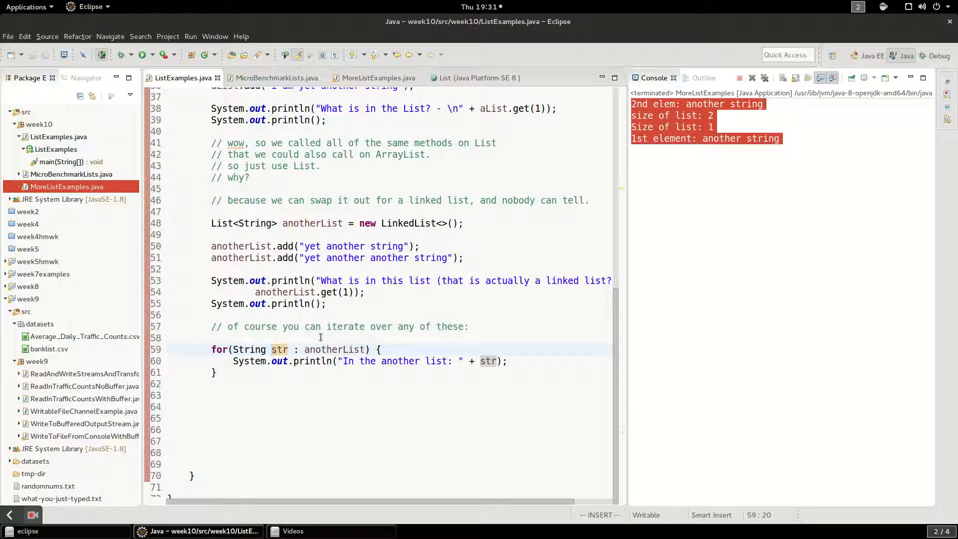
# Run ListExamples, widen the console and review the ArrayList print, remove(1) and size statements.
pyautogui.click(316, 200)
pyautogui.click(142, 55)
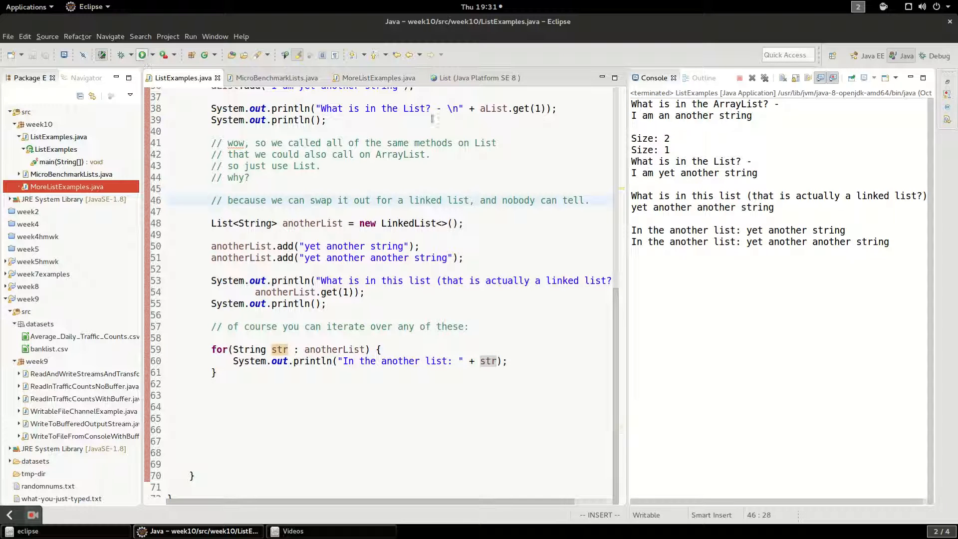
pyautogui.moveTo(623, 144); pyautogui.dragTo(551, 144)
pyautogui.scroll(12, 269, 258)
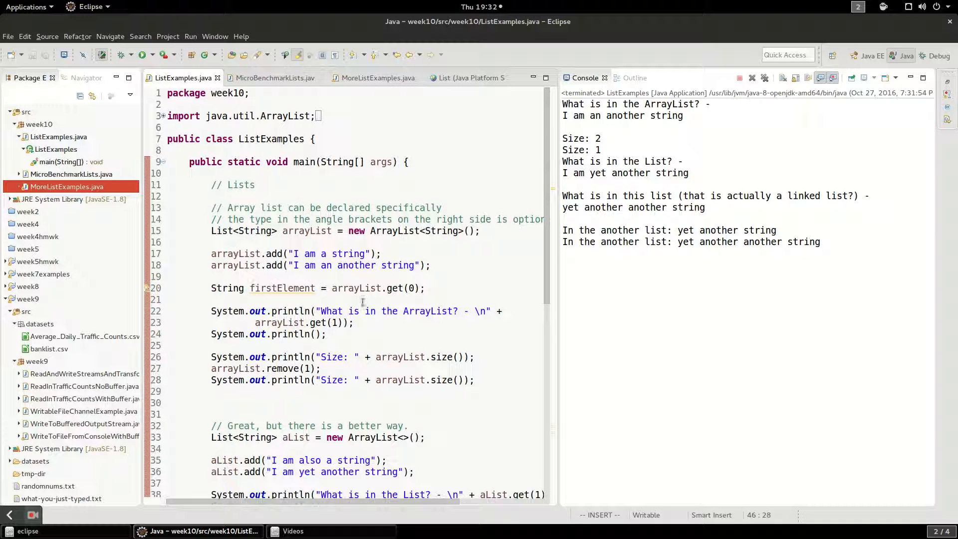
pyautogui.click(404, 310)
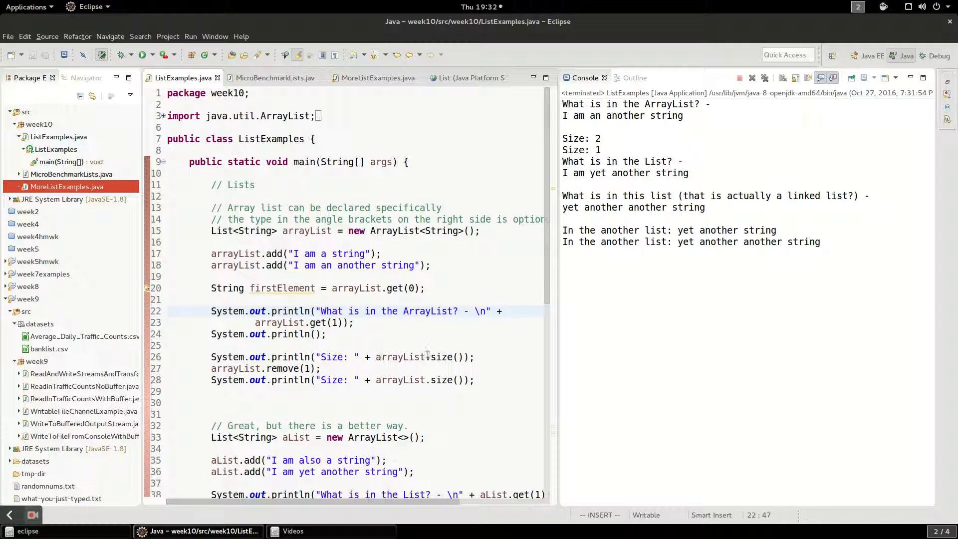
pyautogui.click(304, 368)
pyautogui.click(423, 379)
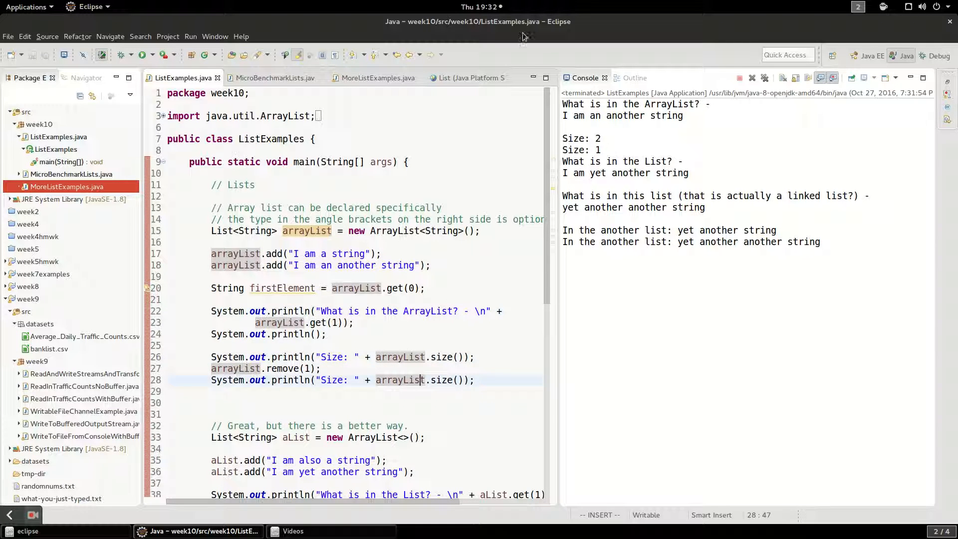
pyautogui.moveTo(603, 149); pyautogui.dragTo(561, 150)
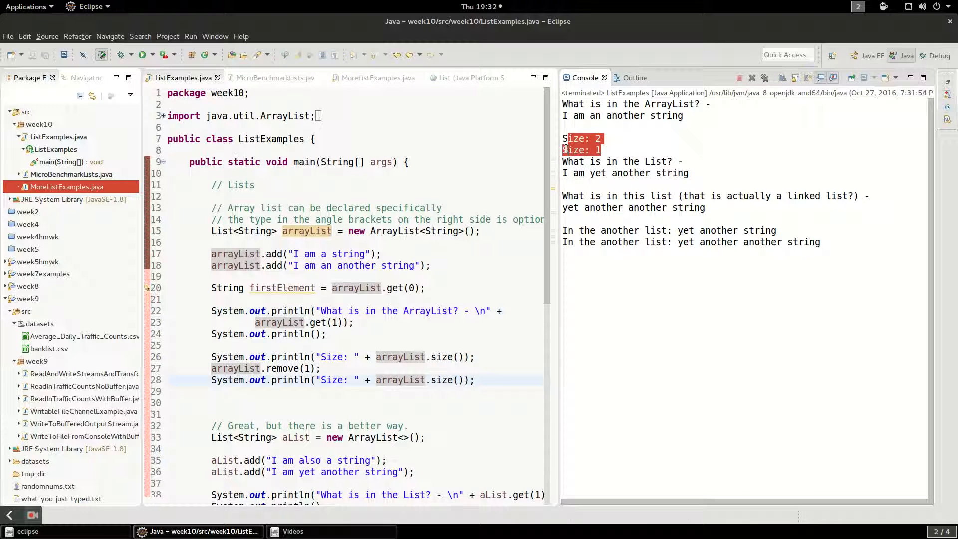
pyautogui.scroll(-1, 414, 316)
pyautogui.scroll(-5, 414, 316)
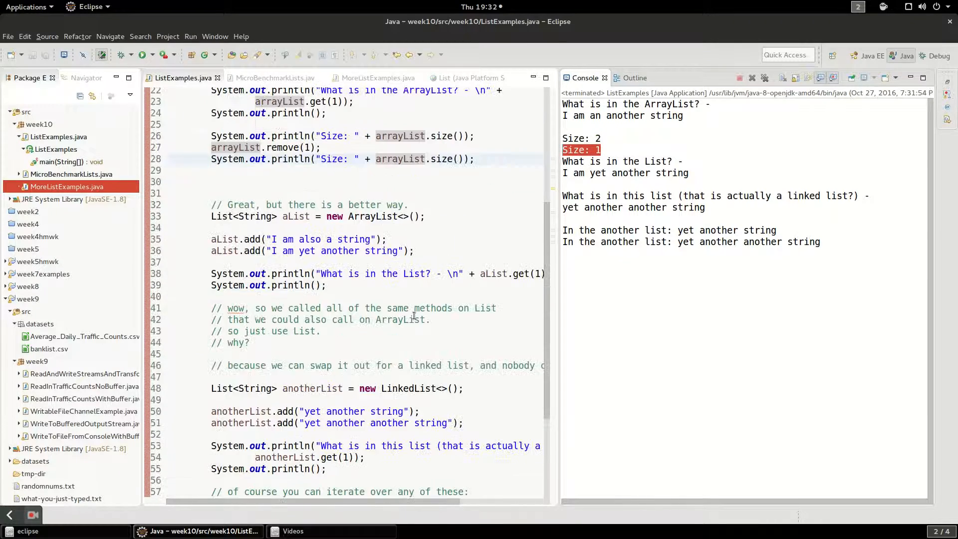
pyautogui.scroll(-1, 414, 316)
pyautogui.scroll(4, 267, 195)
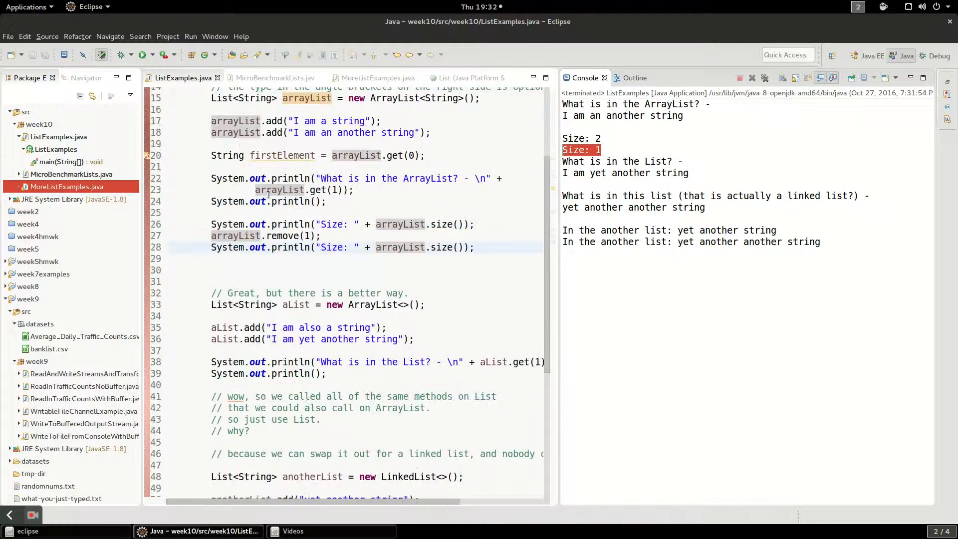
pyautogui.scroll(3, 267, 194)
pyautogui.scroll(-6, 299, 202)
pyautogui.scroll(-1, 352, 210)
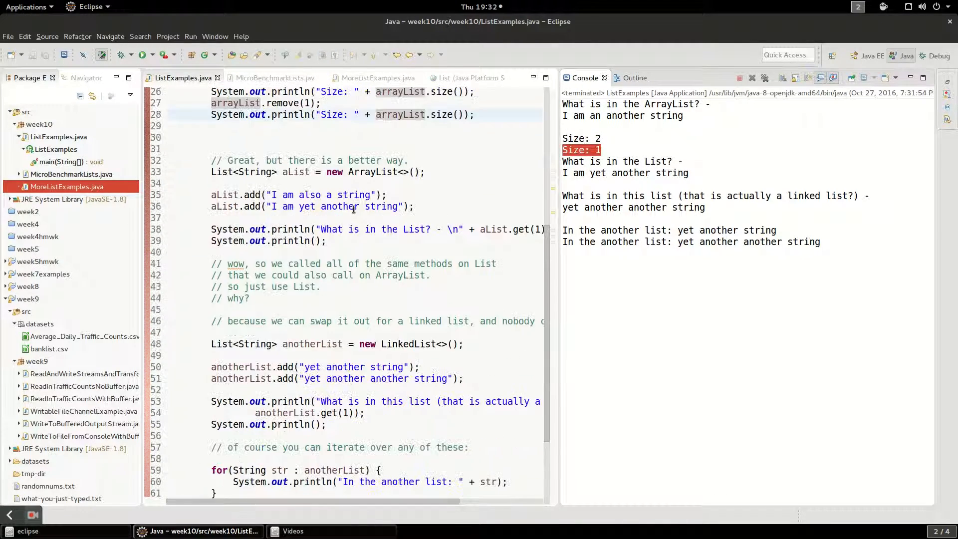
pyautogui.scroll(-4, 322, 198)
pyautogui.scroll(-4, 324, 203)
pyautogui.scroll(-3, 324, 225)
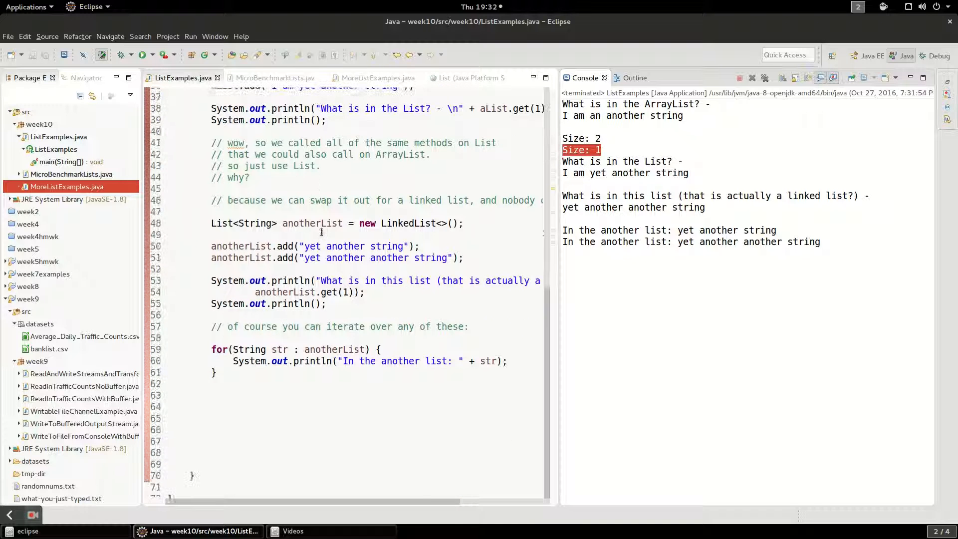
# Review the LinkedList creation, its two add calls and the for-each loop, then return to MoreListExamples.java.
pyautogui.click(392, 223)
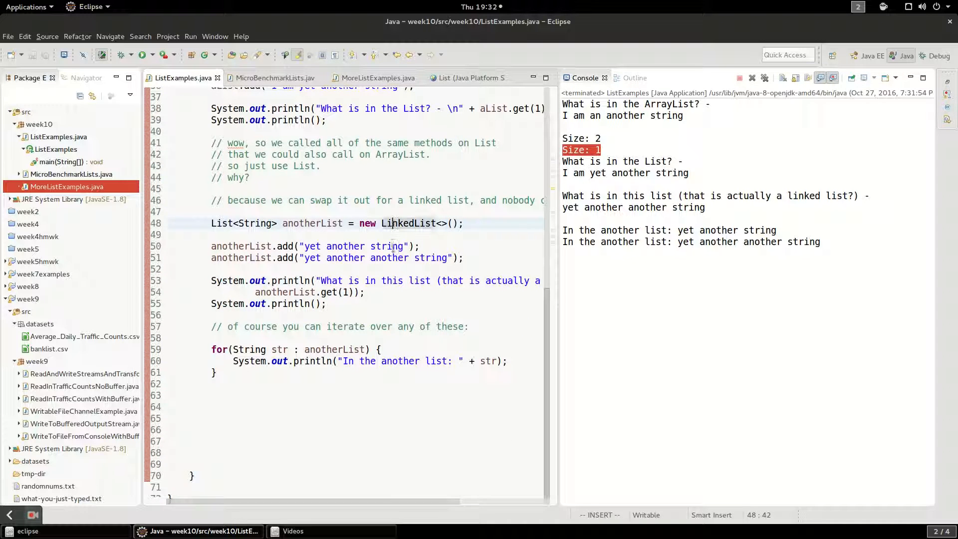
pyautogui.moveTo(294, 234); pyautogui.dragTo(320, 269)
pyautogui.click(322, 271)
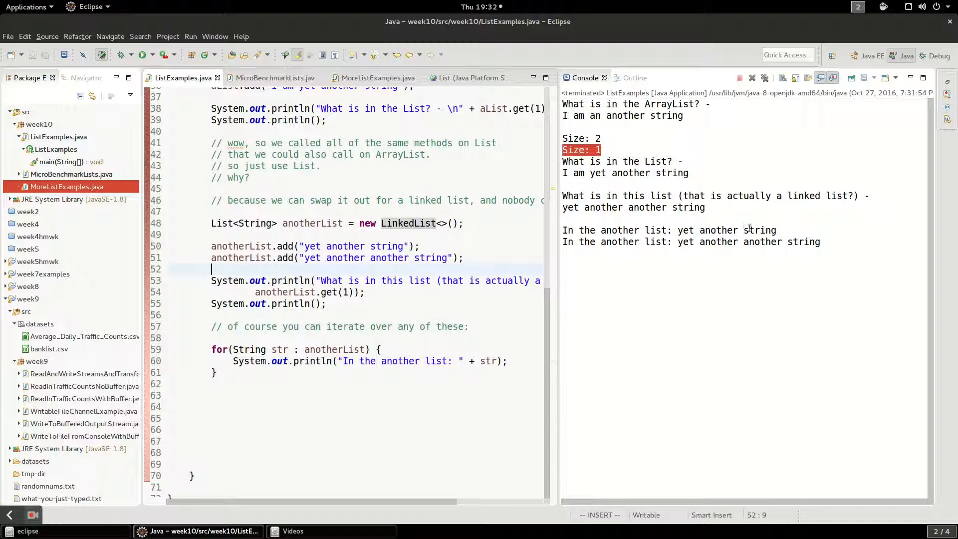
pyautogui.click(253, 339)
pyautogui.moveTo(252, 339); pyautogui.dragTo(214, 385)
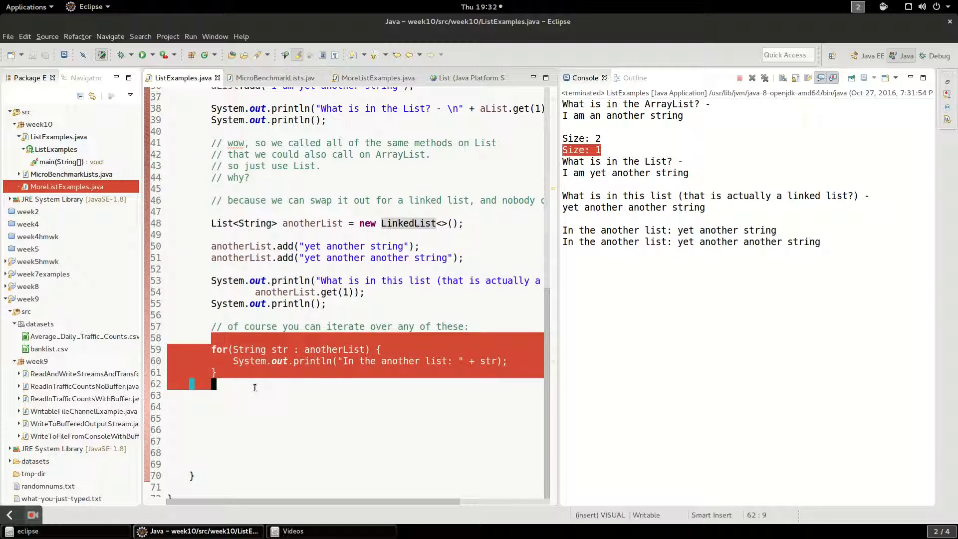
pyautogui.click(254, 387)
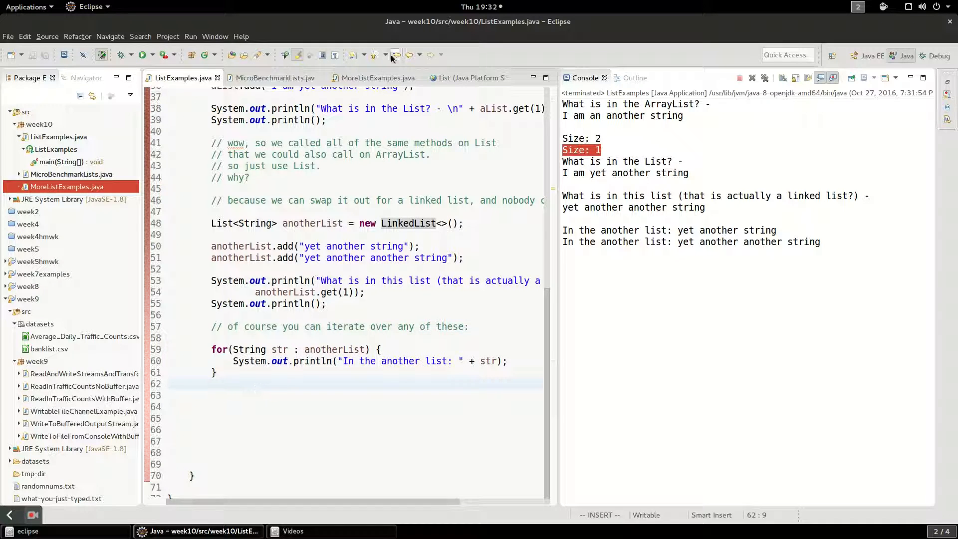
pyautogui.click(376, 77)
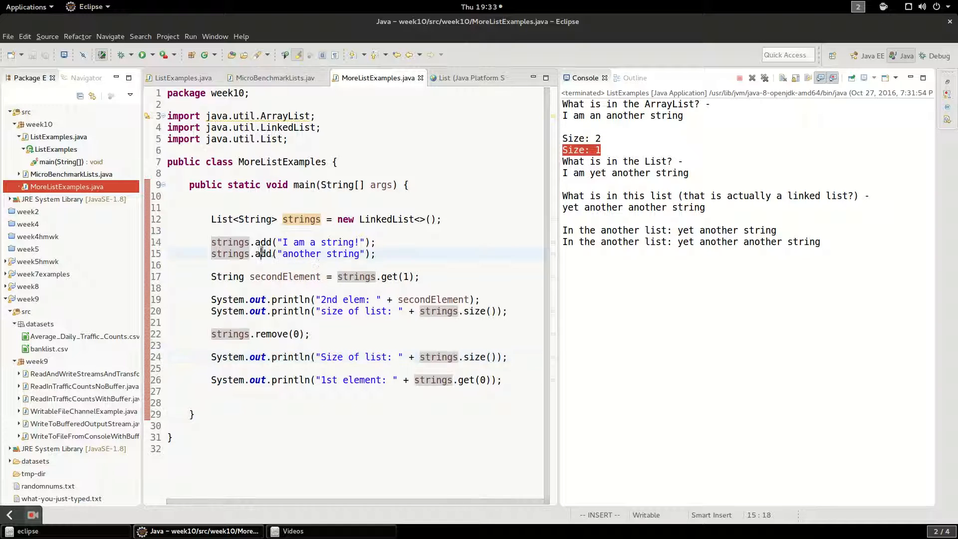
# Point out get(1), size() and remove(0) in MoreListExamples, then highlight the for-each loop in ListExamples.java.
pyautogui.click(387, 276)
pyautogui.click(471, 310)
pyautogui.moveTo(282, 334)
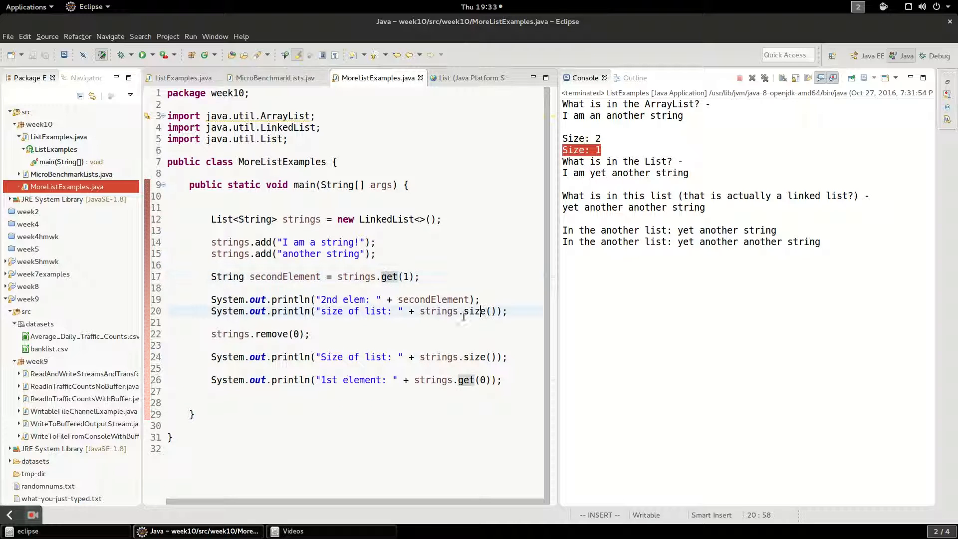
pyautogui.click(321, 334)
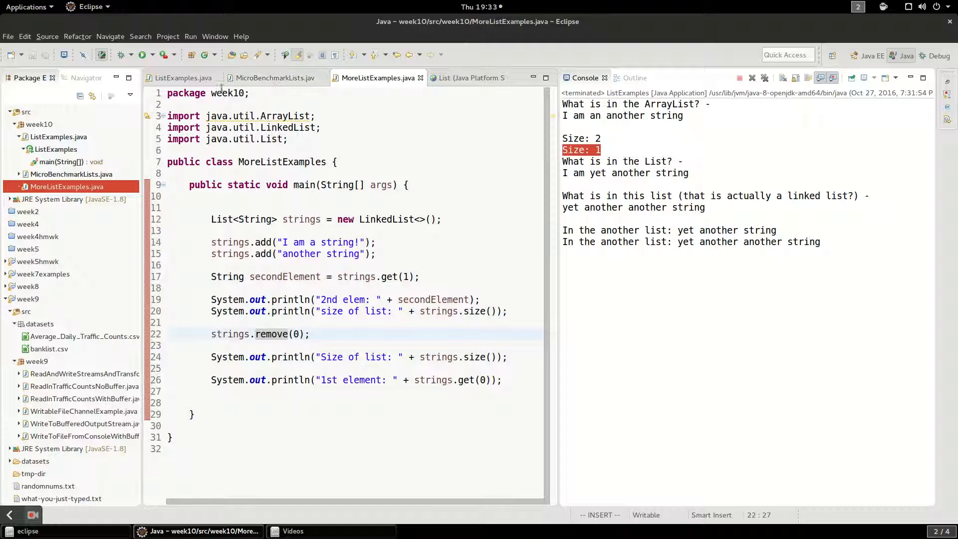
pyautogui.click(183, 79)
pyautogui.moveTo(225, 383); pyautogui.dragTo(211, 349)
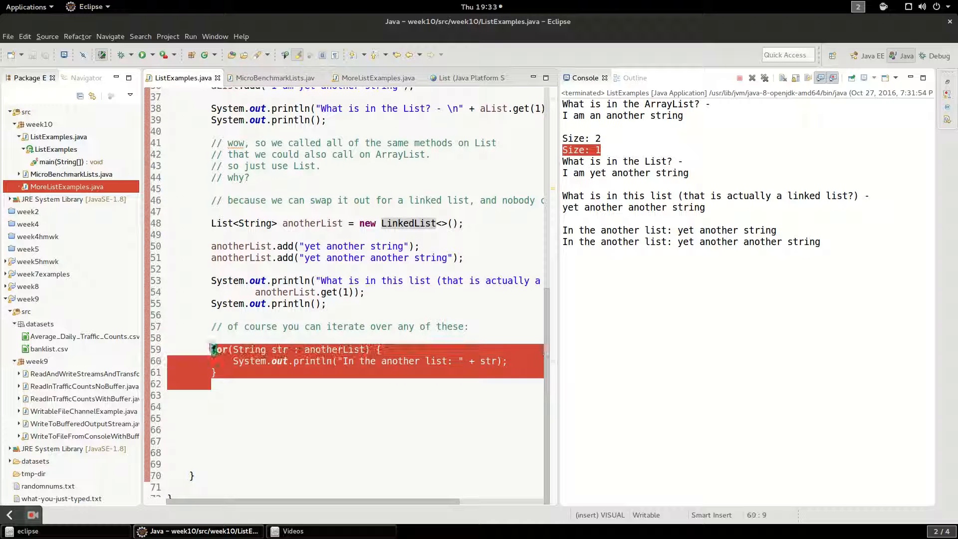
pyautogui.click(212, 337)
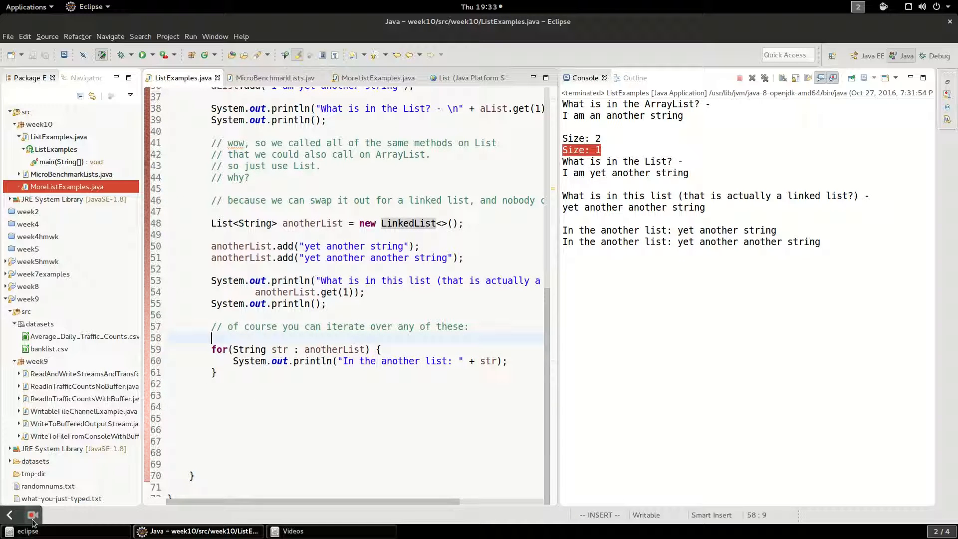